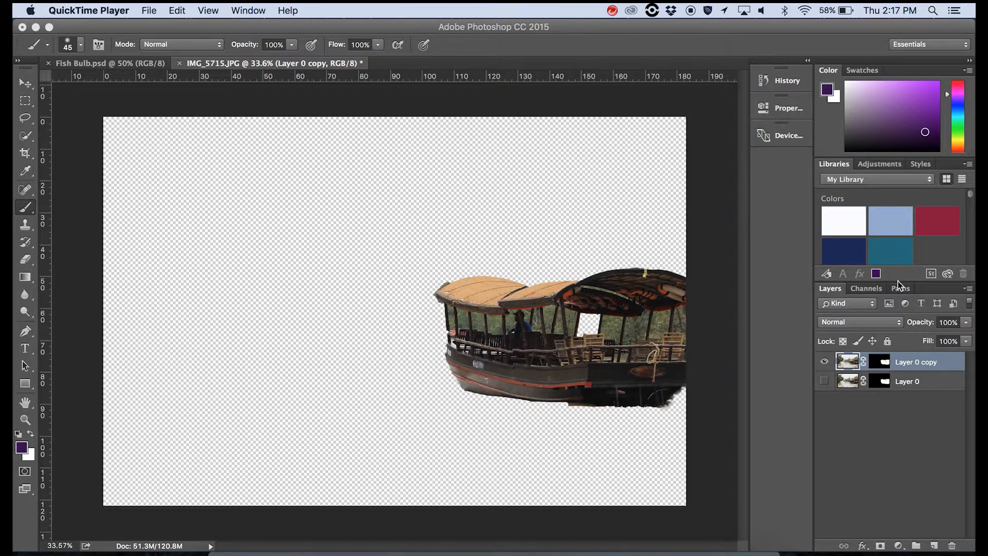
Duplicate the masked boat layer Layer 0 copy.
{"action": "left_click", "coordinate": [910, 406]}
{"action": "left_click", "coordinate": [916, 381]}
{"action": "left_click", "coordinate": [908, 362]}
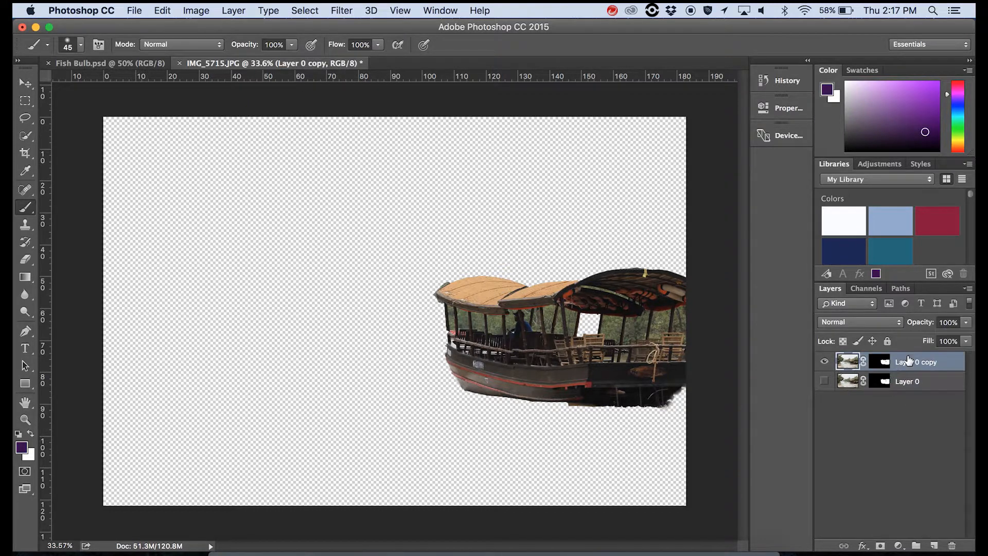
{"action": "key", "text": "super+j"}
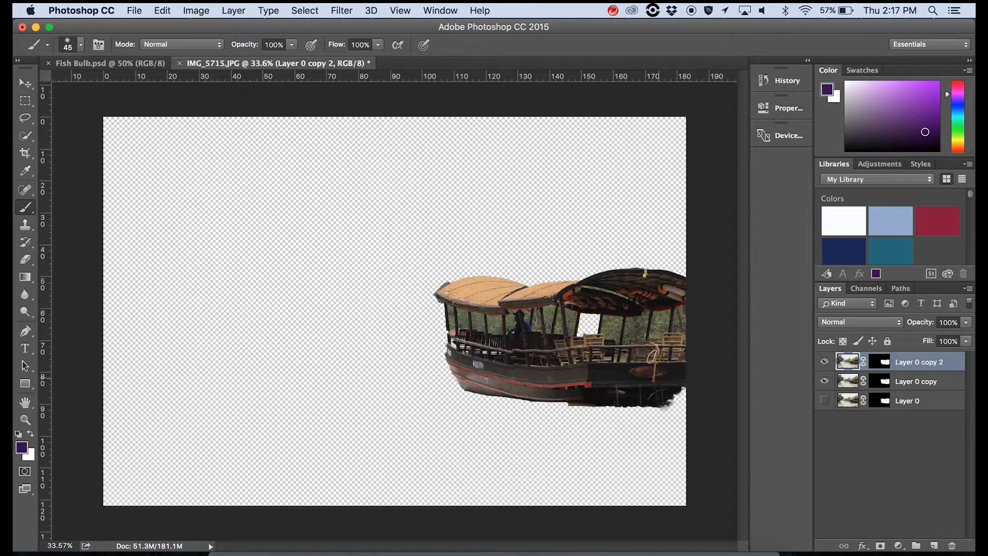
Move the duplicated boat away from the original into the upper-left area of the canvas.
{"action": "left_click", "coordinate": [893, 443]}
{"action": "left_click", "coordinate": [919, 364]}
{"action": "left_click", "coordinate": [17, 88]}
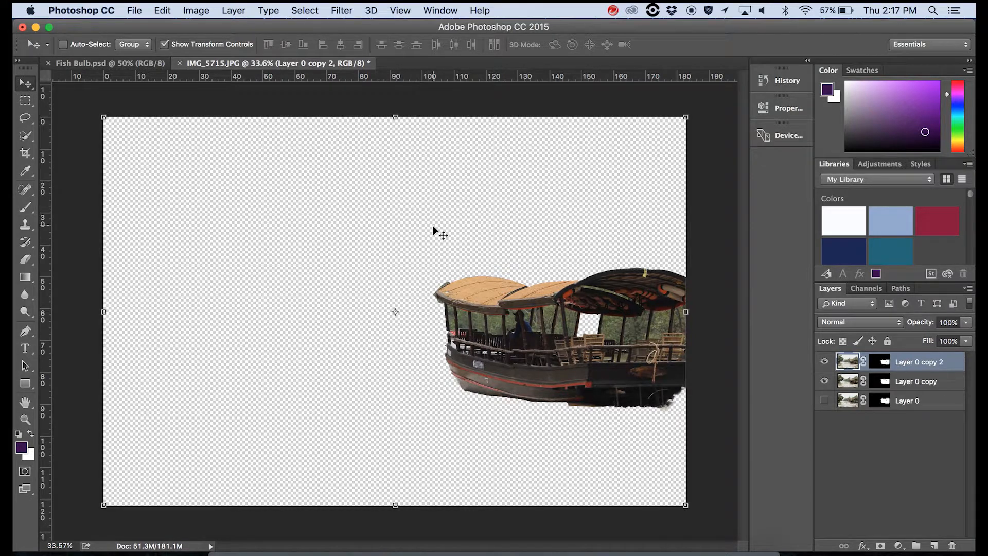
{"action": "left_click_drag", "start_coordinate": [561, 324], "coordinate": [273, 316]}
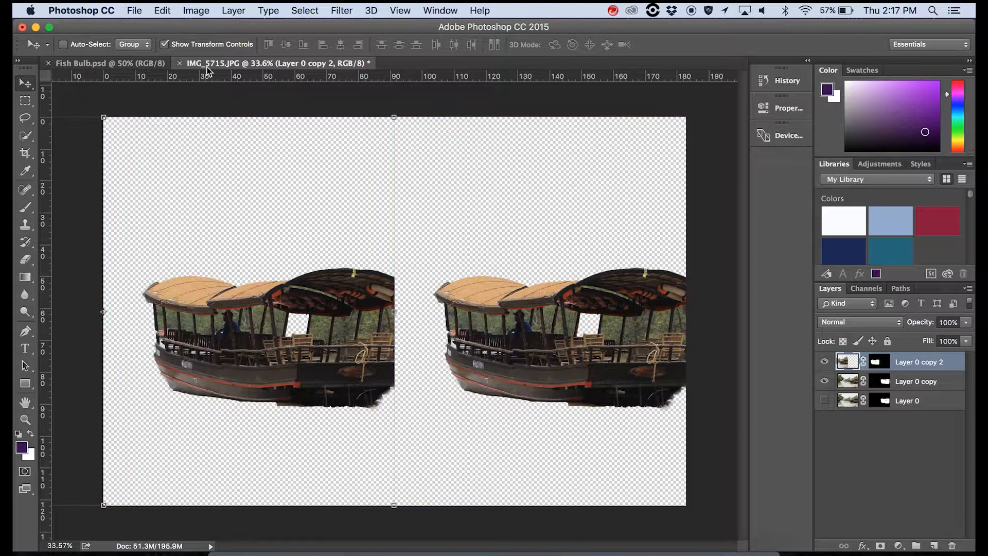
{"action": "scroll", "coordinate": [338, 237], "scroll_direction": "down", "scroll_amount": 3}
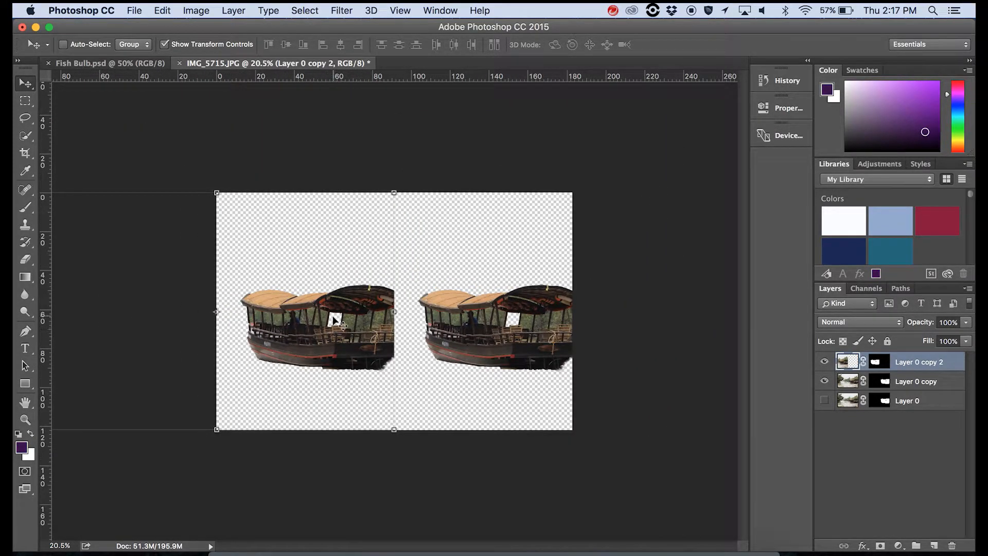
{"action": "left_click", "coordinate": [287, 312]}
{"action": "left_click_drag", "start_coordinate": [334, 309], "coordinate": [352, 254]}
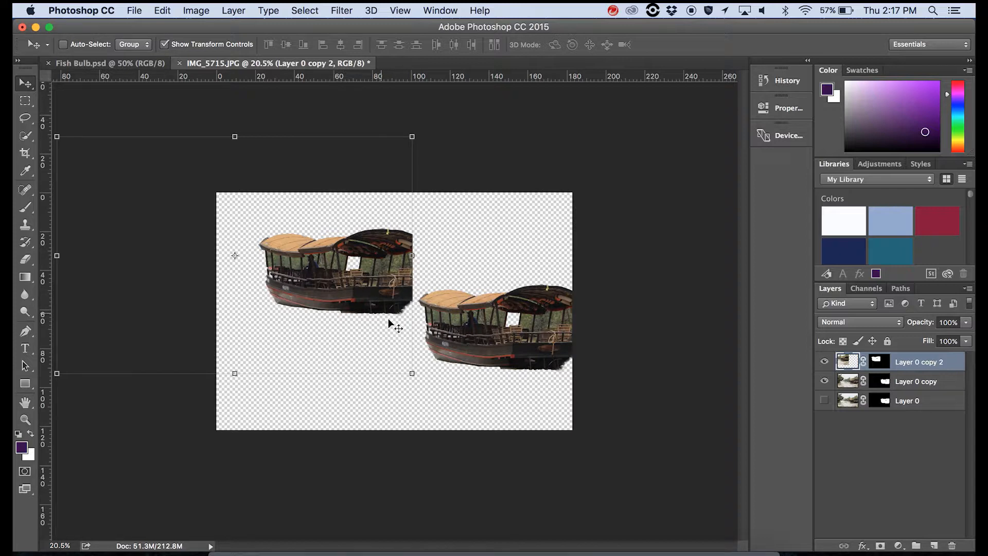
Scale the duplicated boat to about 75% and place it low on the canvas, just left of the original boat.
{"action": "left_click", "coordinate": [412, 375]}
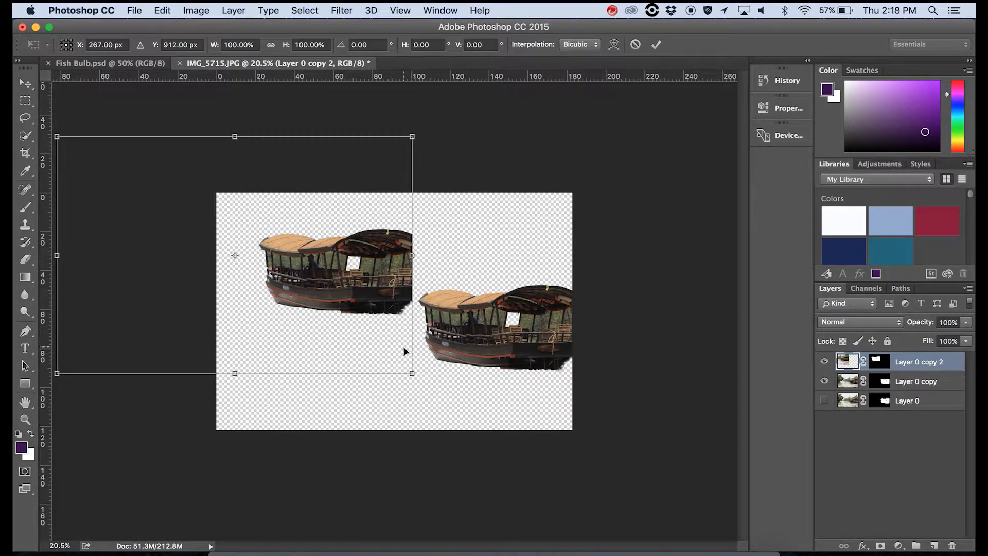
{"action": "left_click_drag", "start_coordinate": [411, 371], "coordinate": [323, 313]}
{"action": "left_click_drag", "start_coordinate": [286, 239], "coordinate": [379, 358]}
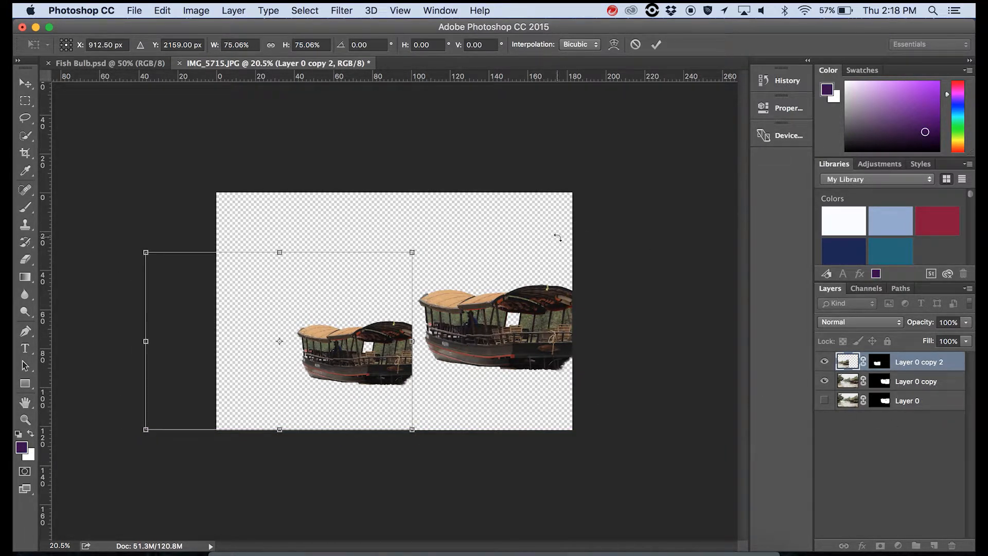
{"action": "key", "text": "Return"}
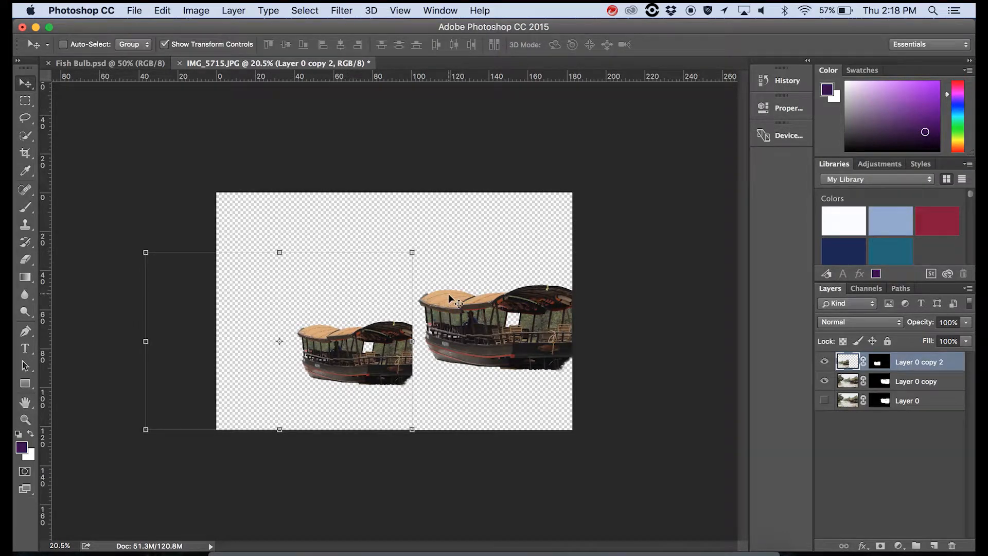
{"action": "mouse_move", "coordinate": [404, 361]}
{"action": "left_mouse_down"}
{"action": "mouse_move", "coordinate": [363, 360]}
{"action": "mouse_move", "coordinate": [394, 360]}
{"action": "left_mouse_up"}
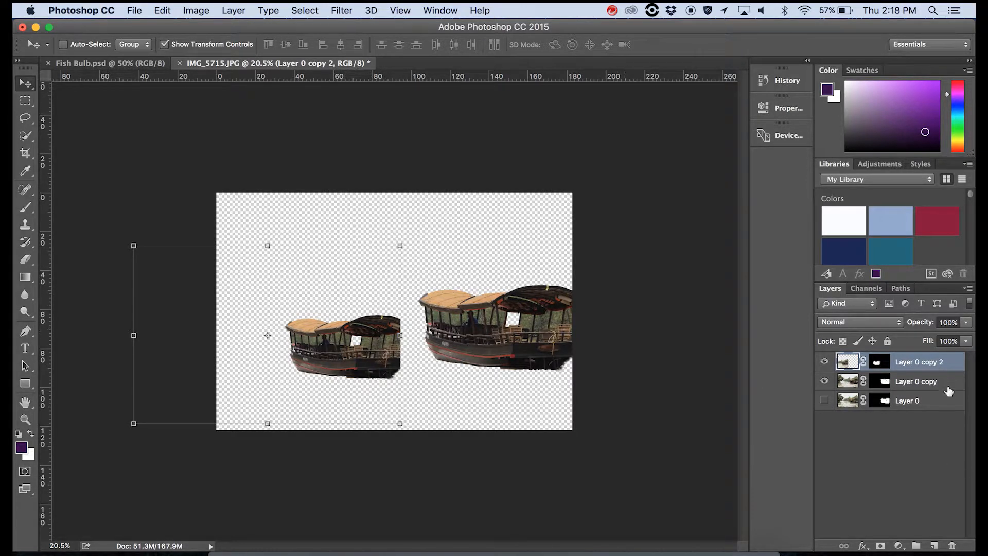
Duplicate Layer 0 copy 2 and place the new small boat above the other one, near the canvas's upper edge.
{"action": "left_click", "coordinate": [920, 390]}
{"action": "left_click", "coordinate": [919, 367]}
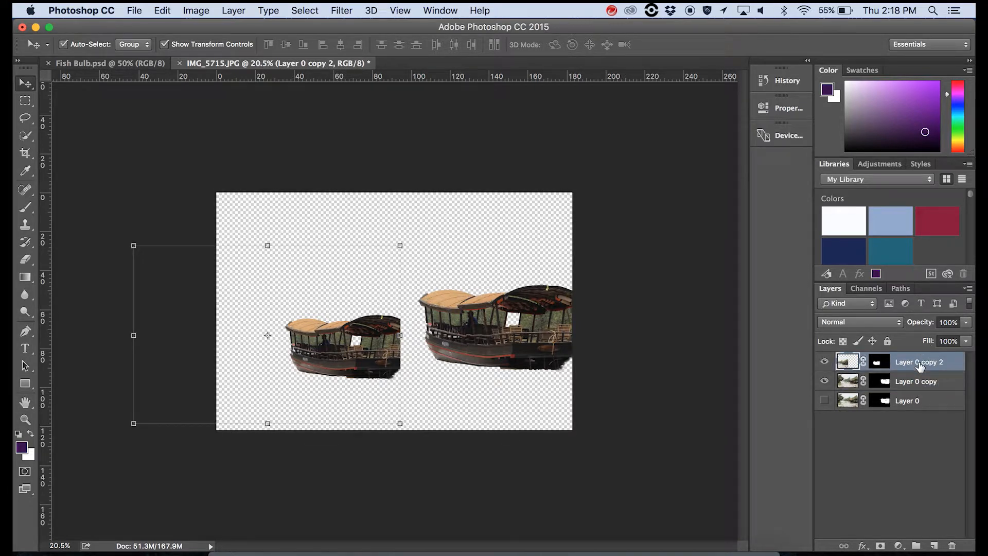
{"action": "key", "text": "super+j"}
{"action": "left_click_drag", "start_coordinate": [342, 332], "coordinate": [366, 237]}
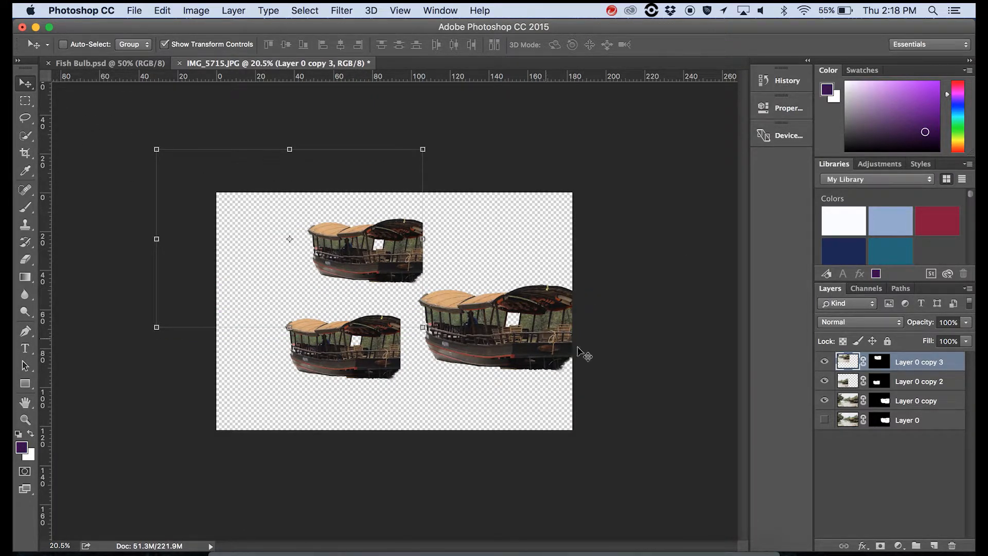
{"action": "left_click", "coordinate": [643, 246]}
{"action": "left_click", "coordinate": [808, 60]}
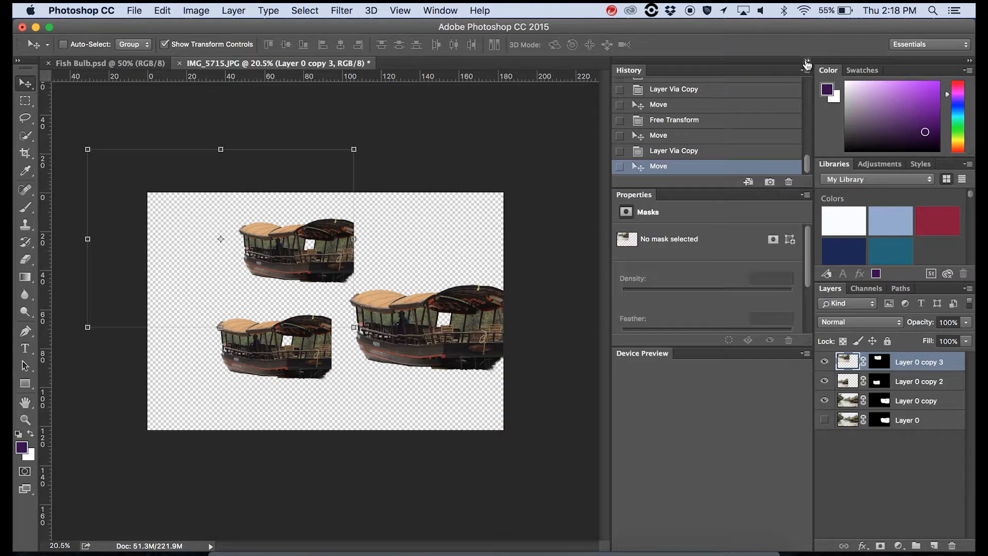
{"action": "left_click", "coordinate": [807, 60]}
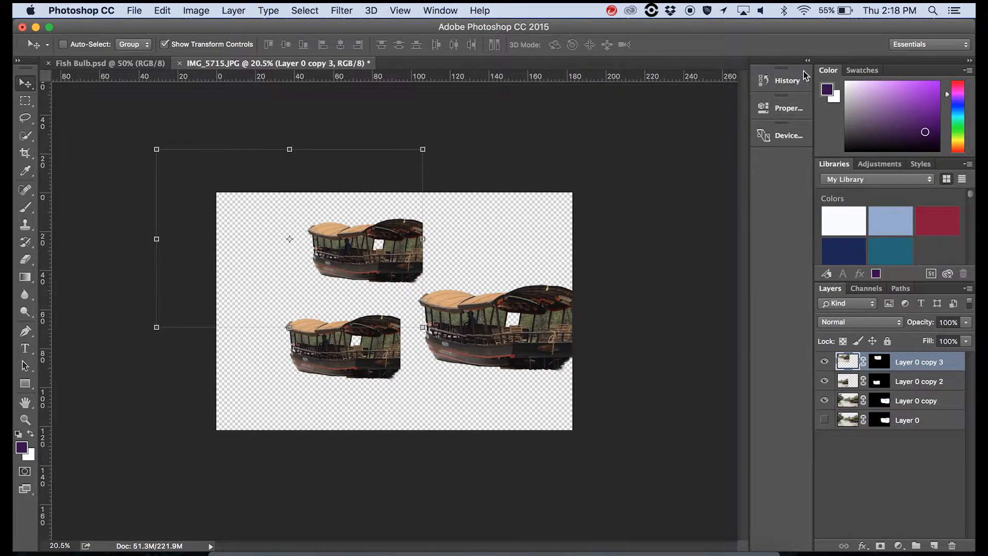
Hide the transform controls around the selected layer and show the available adjustments.
{"action": "left_click", "coordinate": [214, 44]}
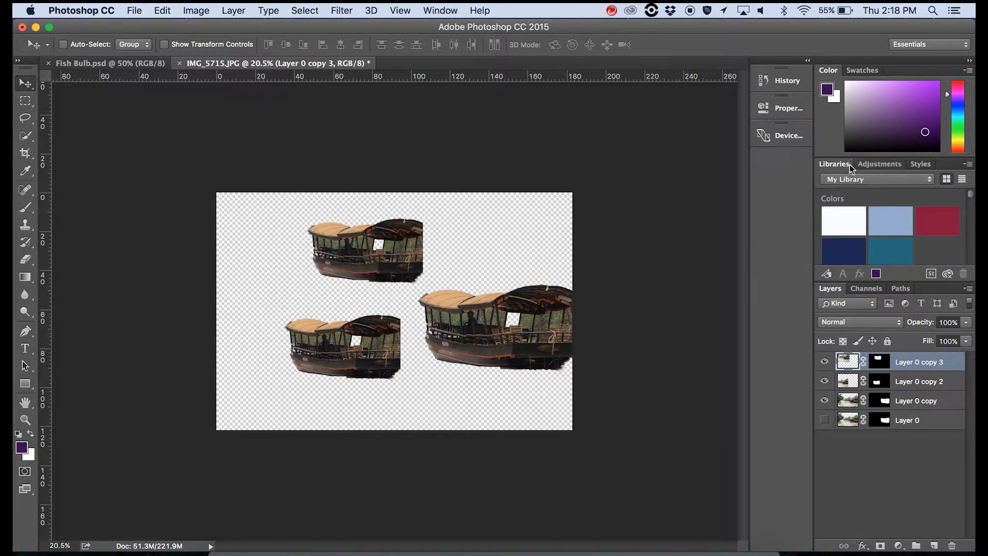
{"action": "left_click", "coordinate": [882, 165]}
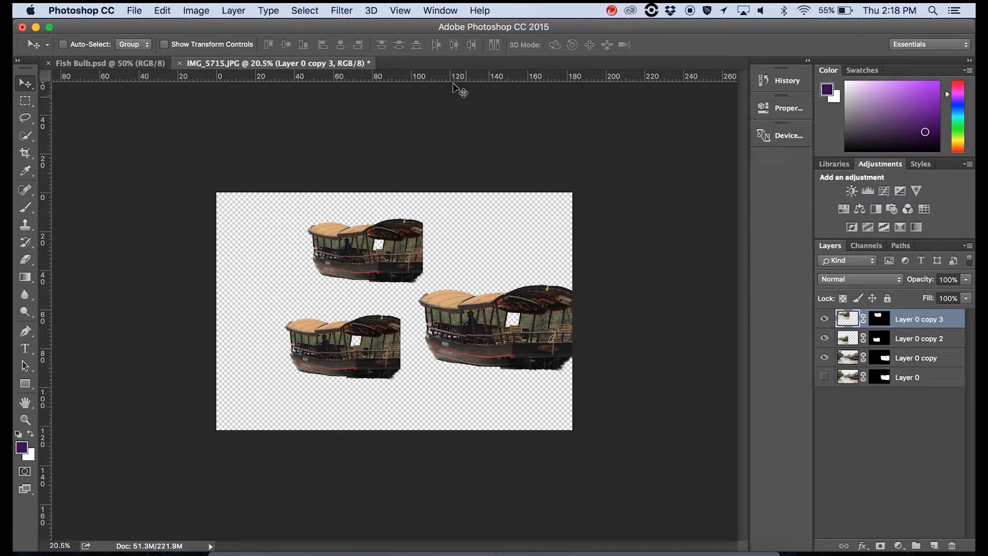
{"action": "left_click", "coordinate": [448, 11]}
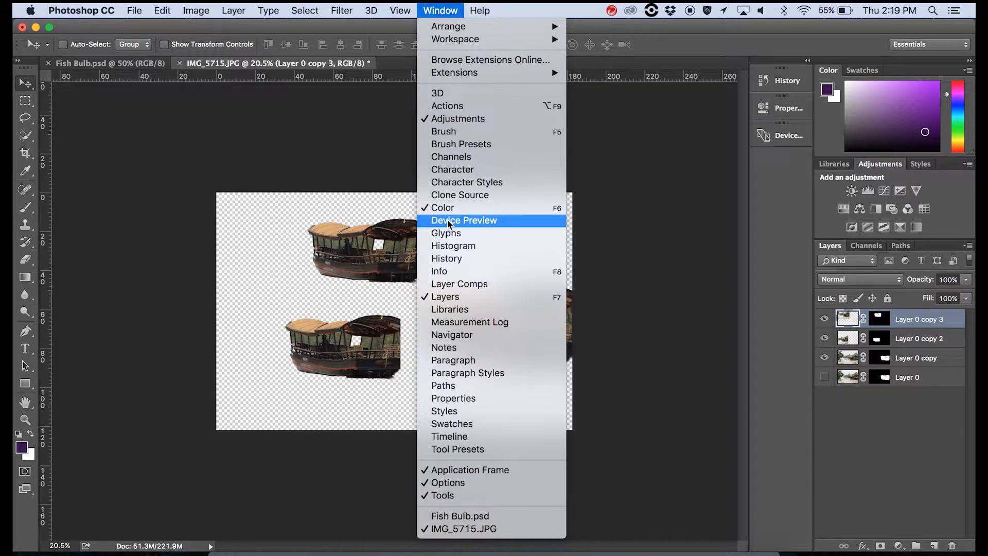
{"action": "left_click", "coordinate": [440, 11]}
{"action": "left_click", "coordinate": [439, 11]}
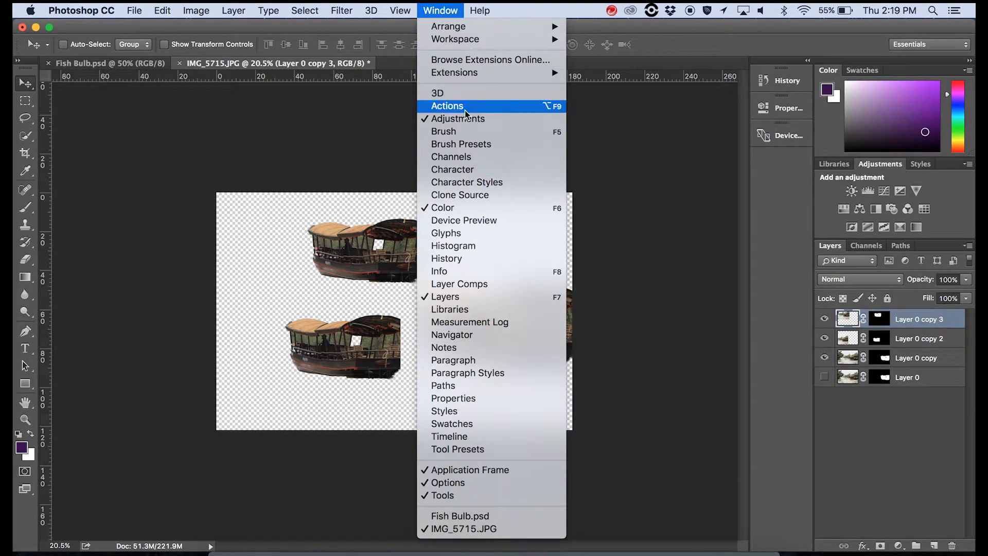
{"action": "left_click", "coordinate": [637, 200]}
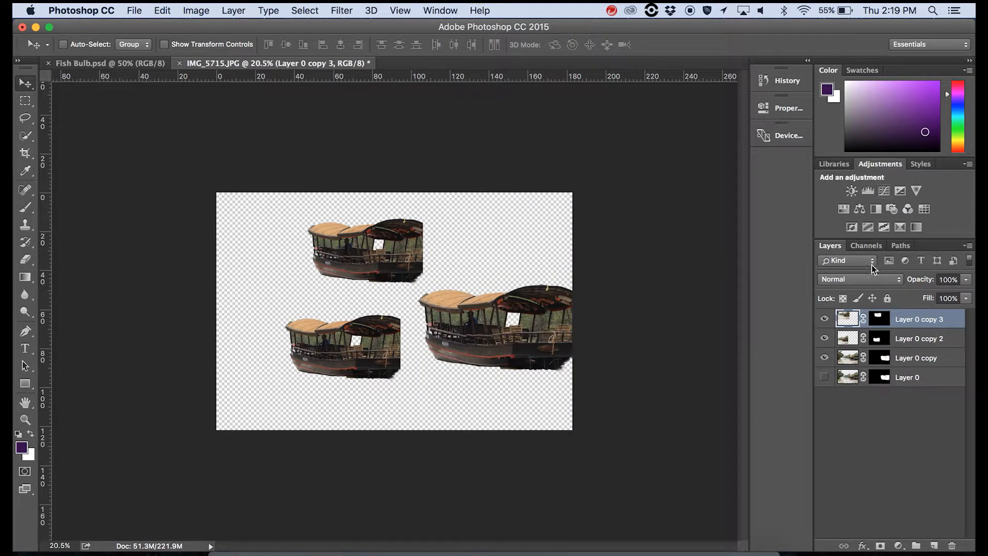
Add a Brightness/Contrast adjustment layer above all boat layers with brightness set to 97.
{"action": "left_click_drag", "start_coordinate": [941, 240], "coordinate": [943, 253]}
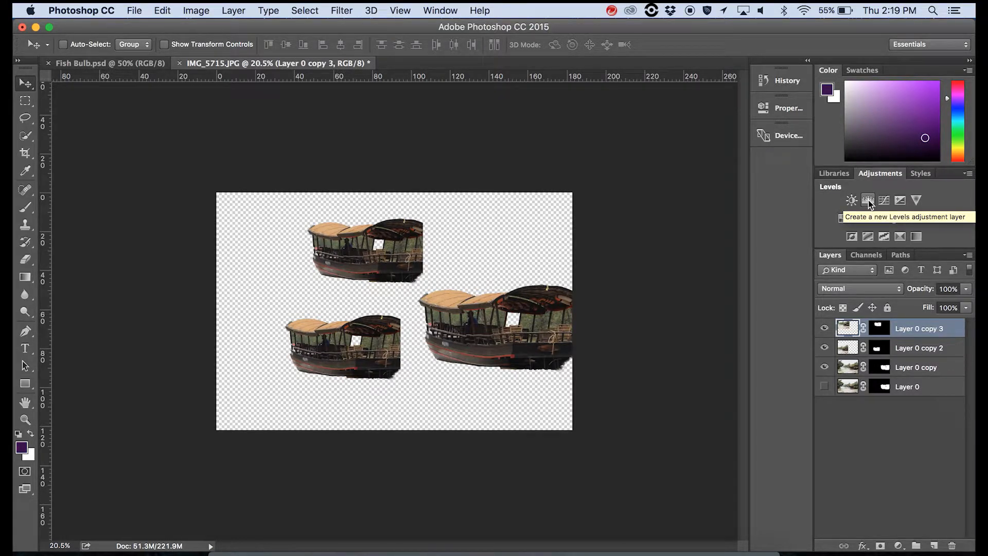
{"action": "left_click", "coordinate": [852, 199]}
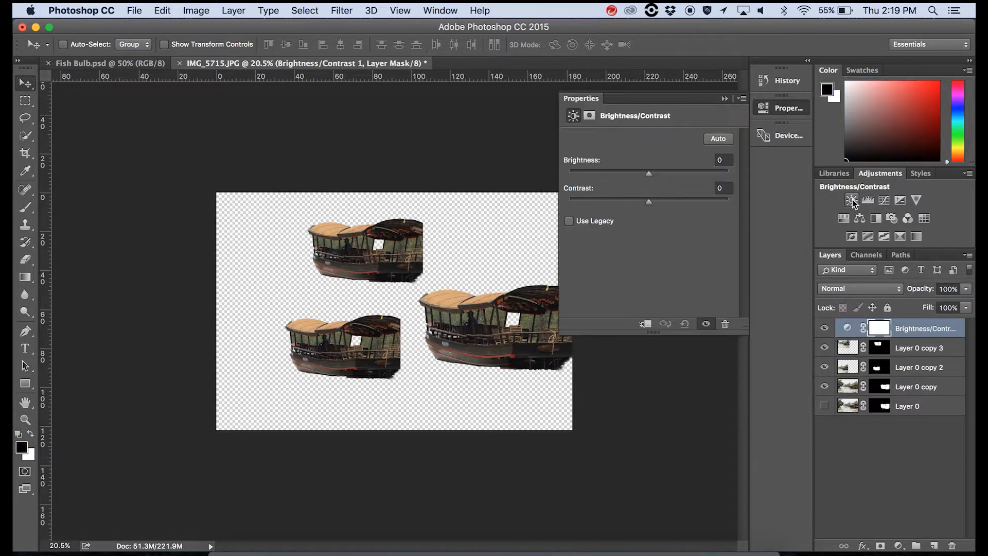
{"action": "left_click_drag", "start_coordinate": [650, 175], "coordinate": [700, 178]}
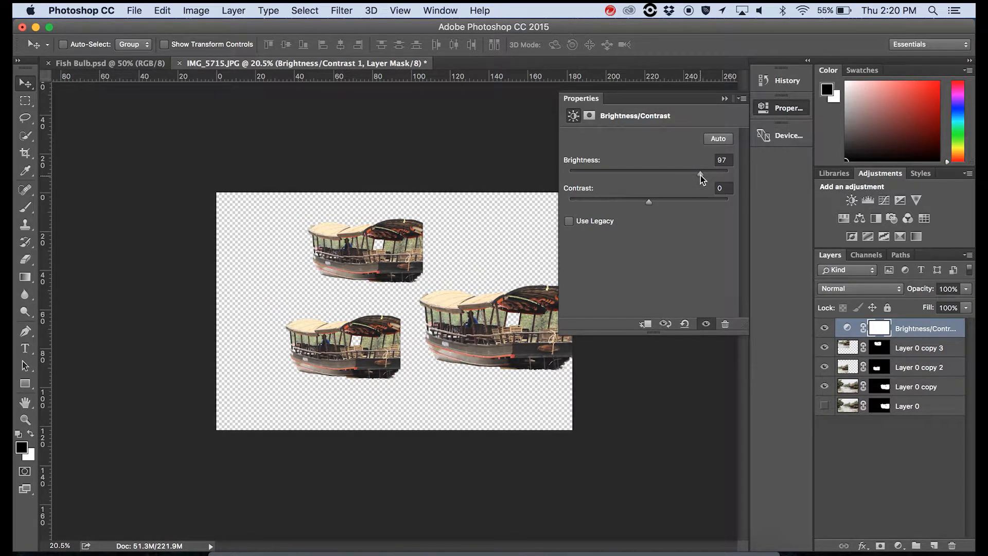
{"action": "left_click", "coordinate": [724, 98]}
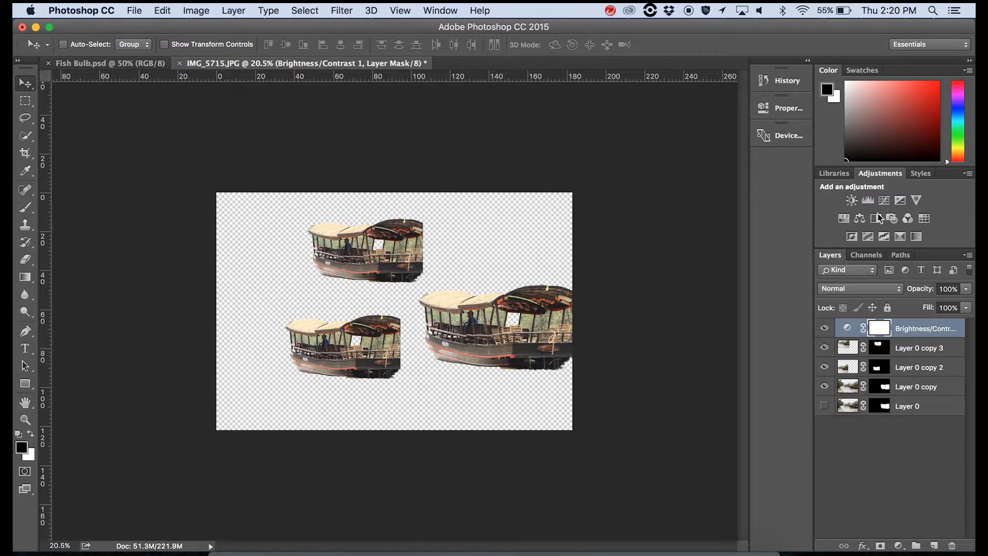
Add a Color Balance adjustment layer and place it directly above Layer 0 copy 2, below Layer 0 copy 3.
{"action": "left_click", "coordinate": [900, 432]}
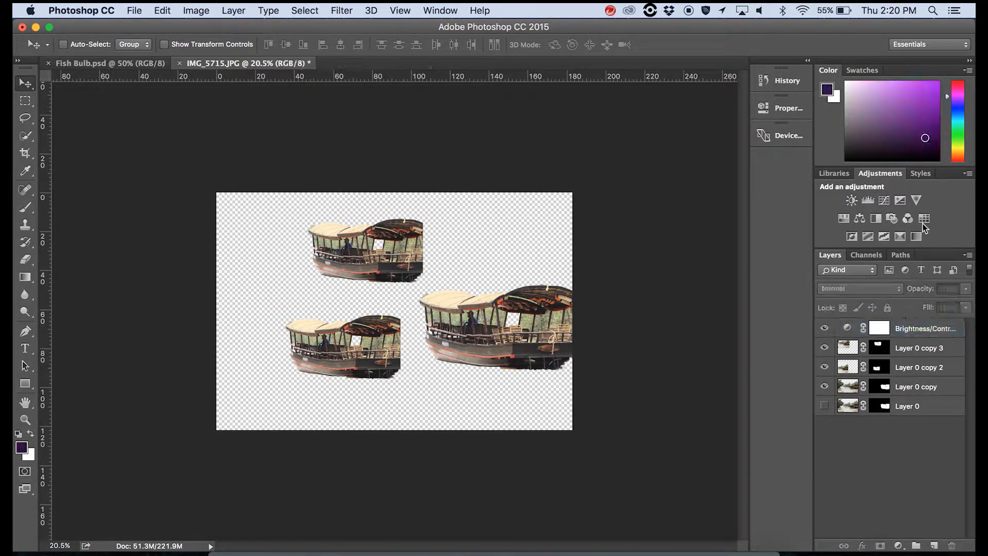
{"action": "left_click", "coordinate": [860, 221]}
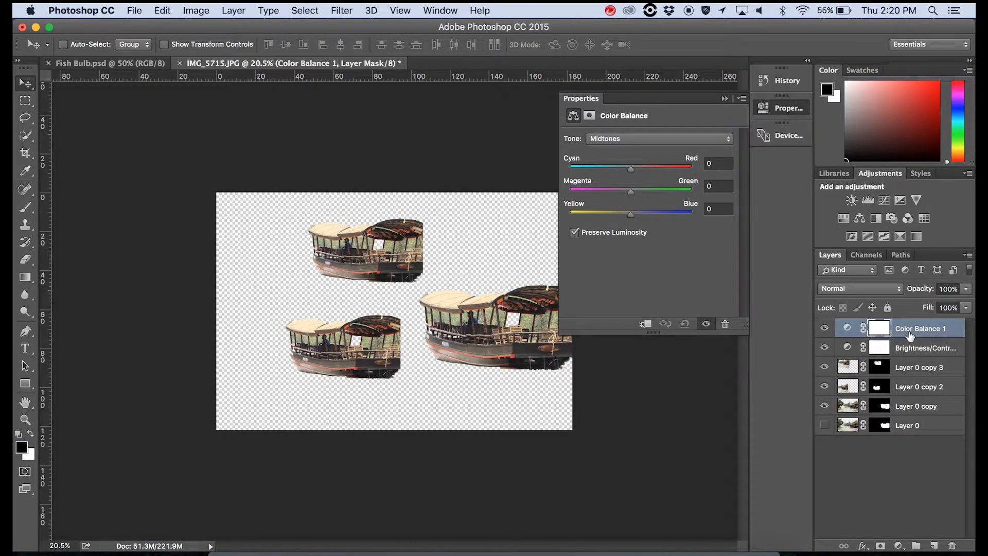
{"action": "left_click_drag", "start_coordinate": [909, 346], "coordinate": [914, 379]}
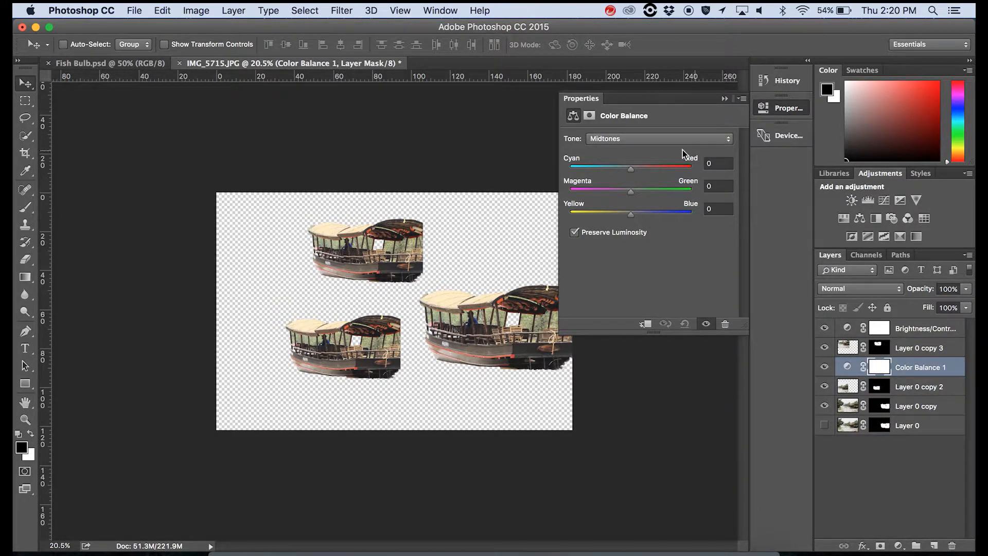
Clip the Color Balance adjustment to Layer 0 copy 2 and set its midtones to Cyan-Red +76 and Yellow-Blue +83.
{"action": "left_click_drag", "start_coordinate": [632, 170], "coordinate": [671, 174]}
{"action": "left_click_drag", "start_coordinate": [629, 216], "coordinate": [588, 216]}
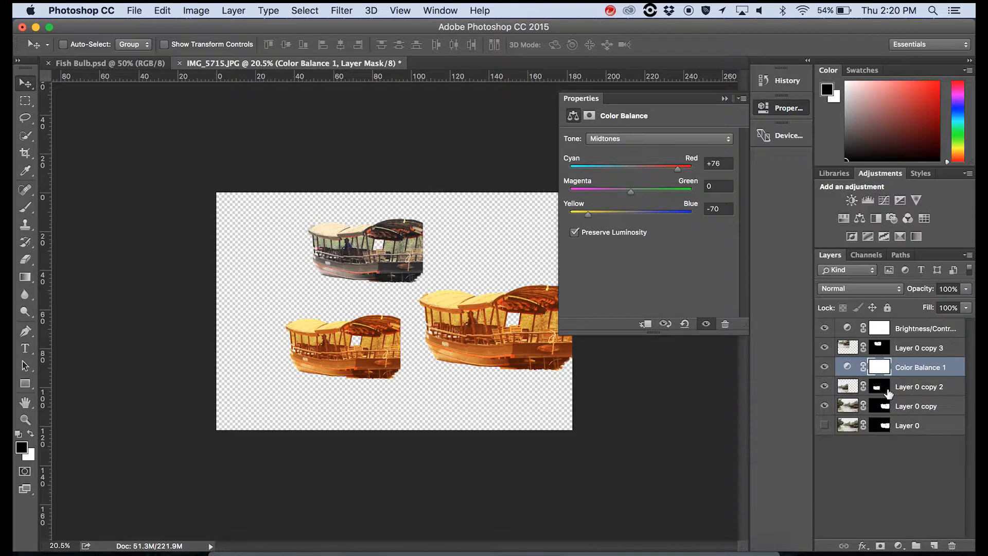
{"action": "left_click", "coordinate": [645, 324]}
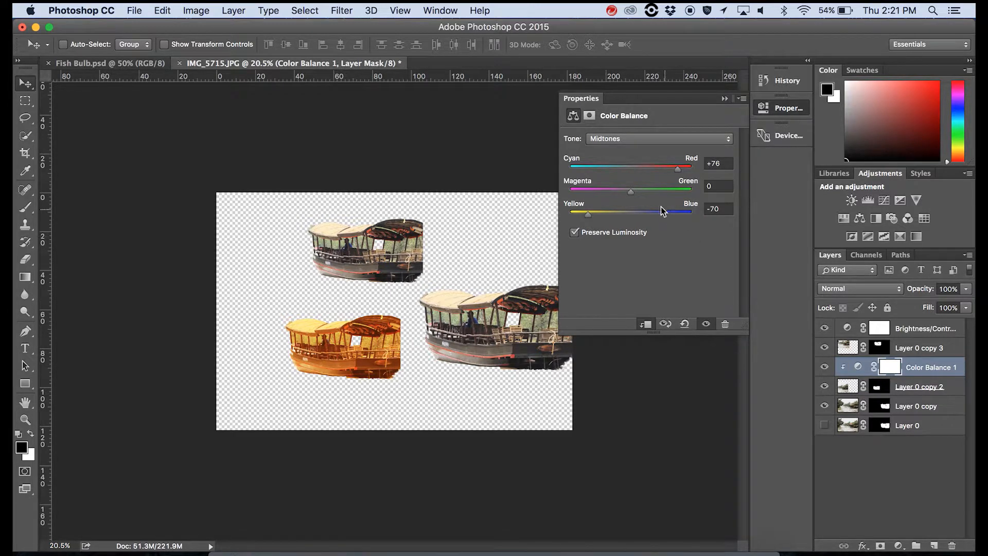
{"action": "left_click_drag", "start_coordinate": [589, 214], "coordinate": [682, 214]}
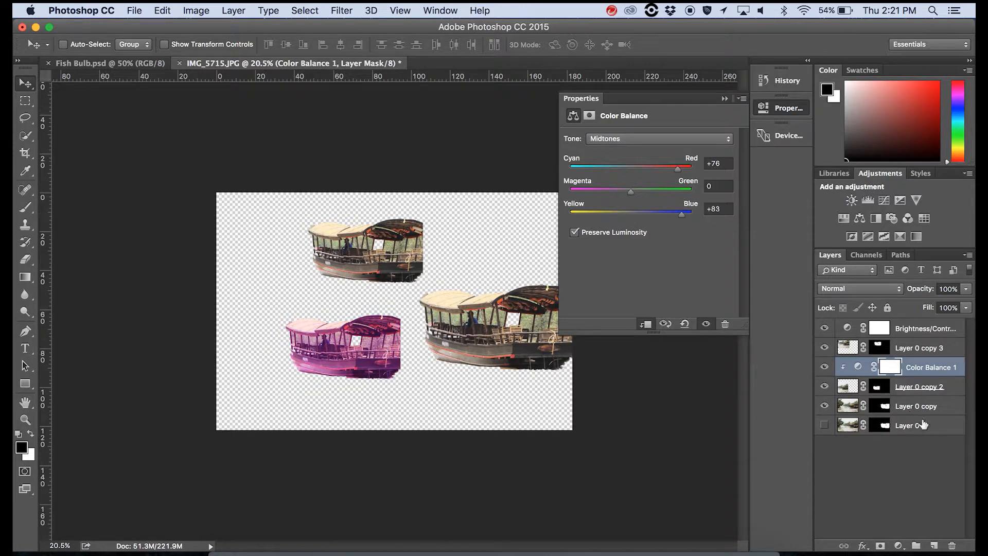
Duplicate the Color Balance adjustment, clip the copy to Layer 0 copy below it, and set the copy's Cyan-Red value to -100.
{"action": "left_click", "coordinate": [896, 473]}
{"action": "left_click", "coordinate": [933, 364]}
{"action": "key", "text": "super+j"}
{"action": "left_click_drag", "start_coordinate": [926, 368], "coordinate": [923, 415]}
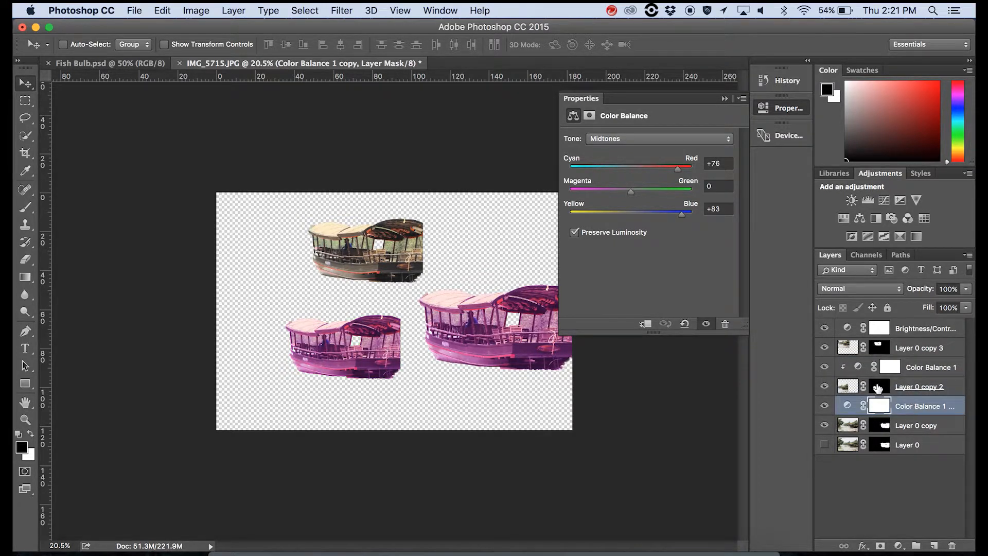
{"action": "left_click", "coordinate": [645, 324]}
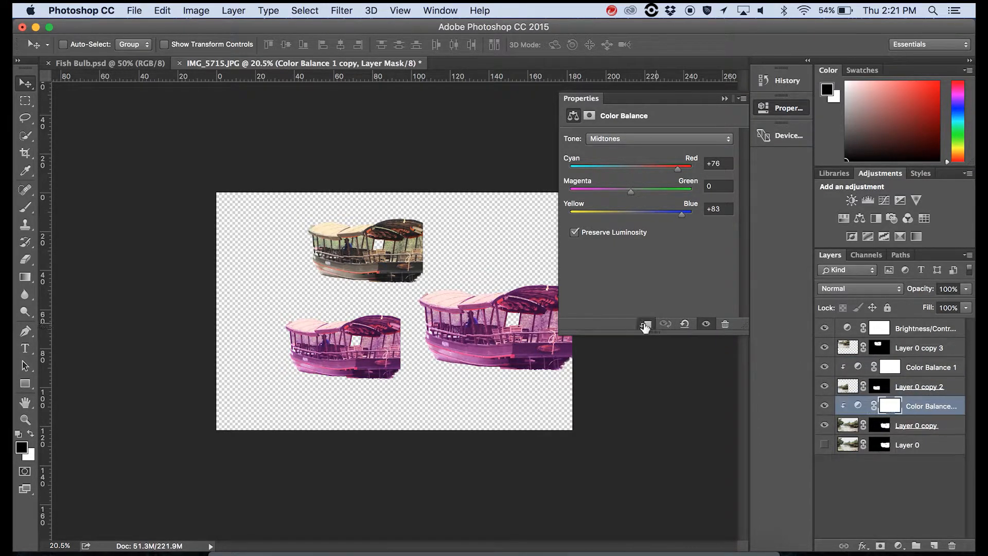
{"action": "left_click_drag", "start_coordinate": [677, 168], "coordinate": [561, 176]}
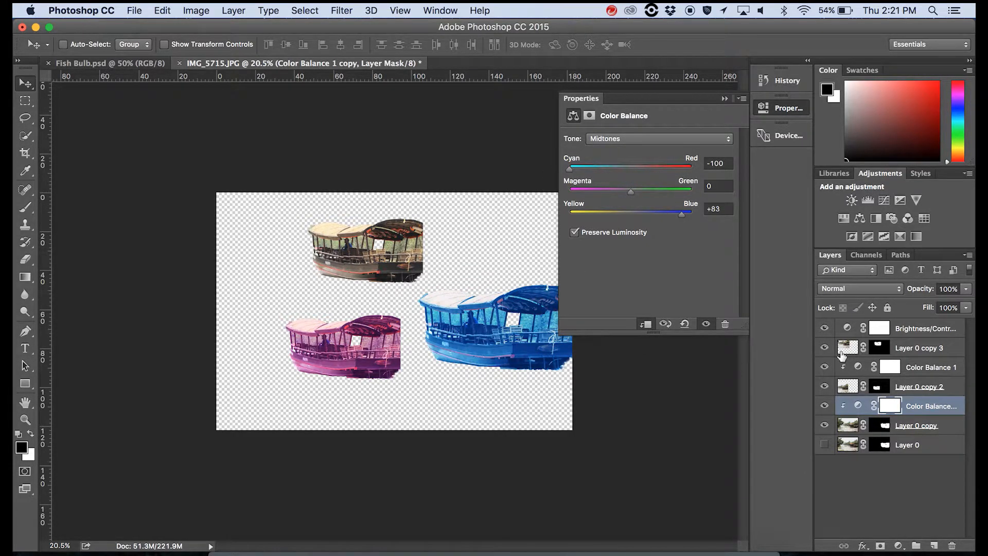
{"action": "left_click", "coordinate": [878, 460]}
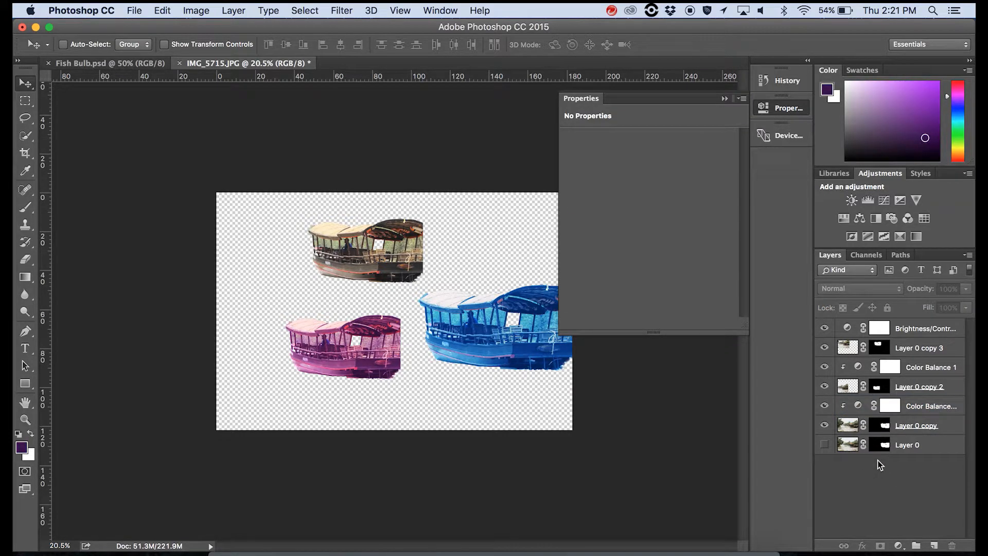
Reopen the Brightness/Contrast adjustment layer and readjust its brightness.
{"action": "left_click", "coordinate": [931, 408]}
{"action": "left_click", "coordinate": [924, 369]}
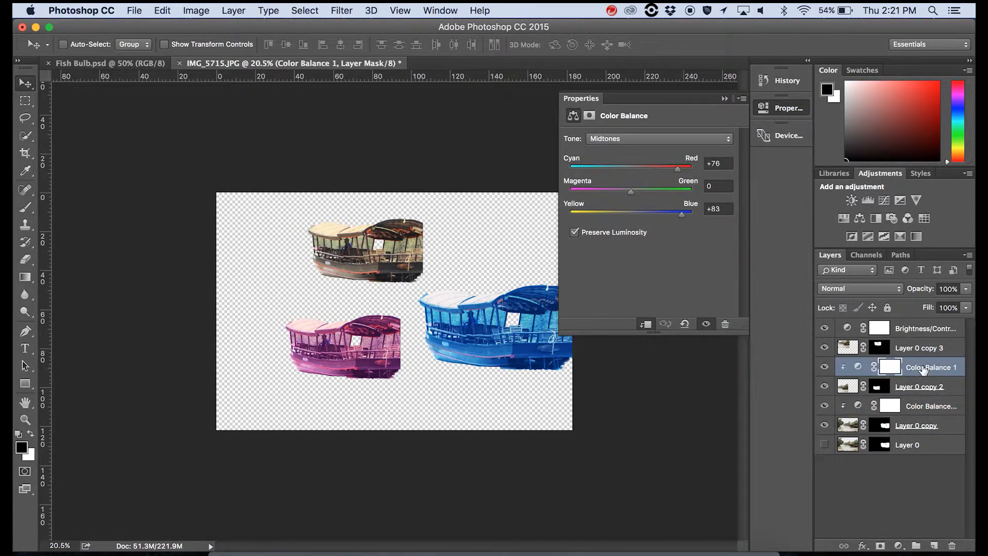
{"action": "left_click", "coordinate": [936, 328]}
{"action": "left_click_drag", "start_coordinate": [649, 171], "coordinate": [706, 178]}
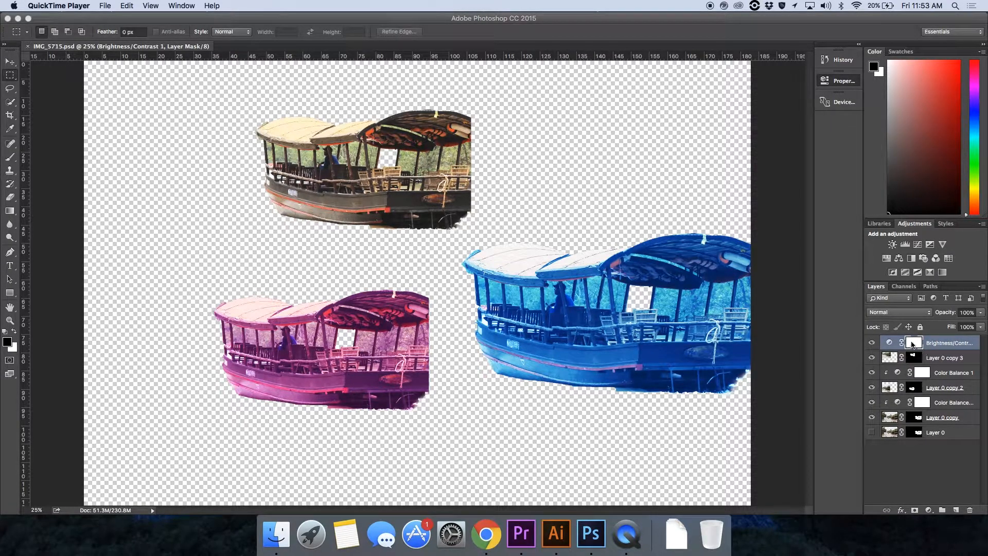
Toggle the visibility of the Brightness/Contrast and both Color Balance adjustment layers to compare the boats with and without them.
{"action": "left_click", "coordinate": [874, 345]}
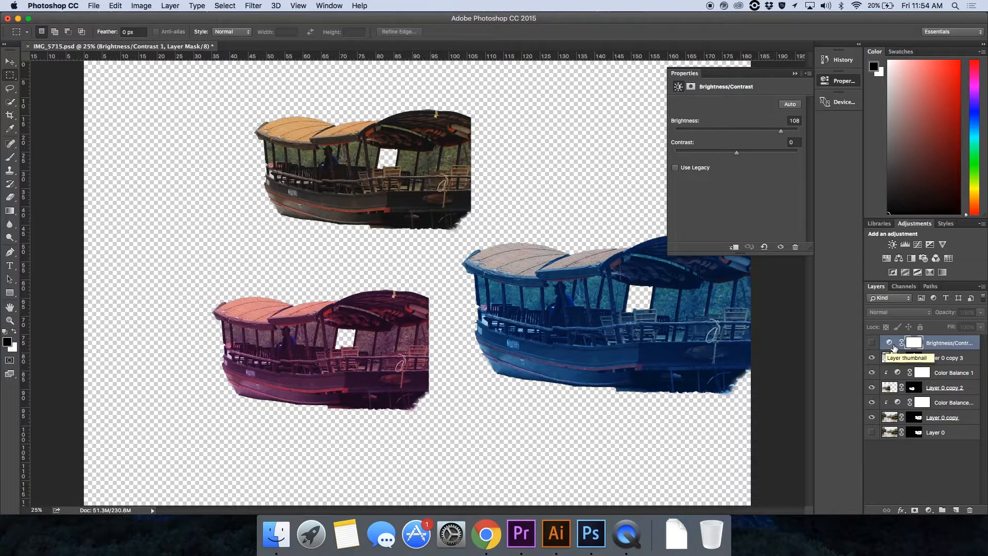
{"action": "left_click", "coordinate": [874, 344]}
{"action": "left_click", "coordinate": [874, 344]}
{"action": "left_click", "coordinate": [874, 345]}
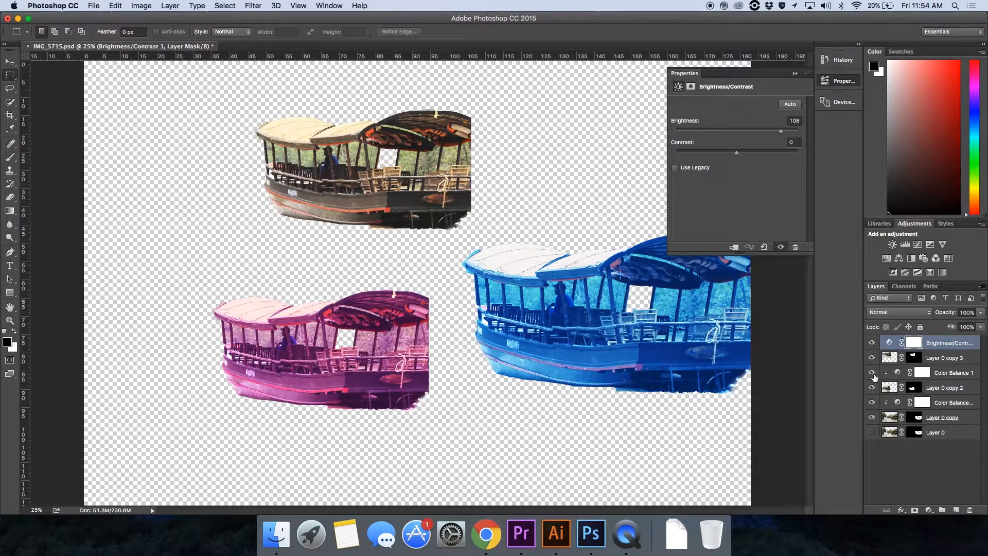
{"action": "left_click", "coordinate": [872, 374]}
{"action": "left_click", "coordinate": [872, 373]}
{"action": "left_click", "coordinate": [871, 374]}
{"action": "left_click", "coordinate": [871, 373]}
{"action": "left_click", "coordinate": [871, 403]}
{"action": "left_click", "coordinate": [872, 403]}
Group all layers from the Brightness/Contrast adjustment down to Layer 0 copy, then hide the group and show Layer 0.
{"action": "left_click", "coordinate": [939, 435], "text": "shift"}
{"action": "left_click", "coordinate": [952, 417], "text": "shift"}
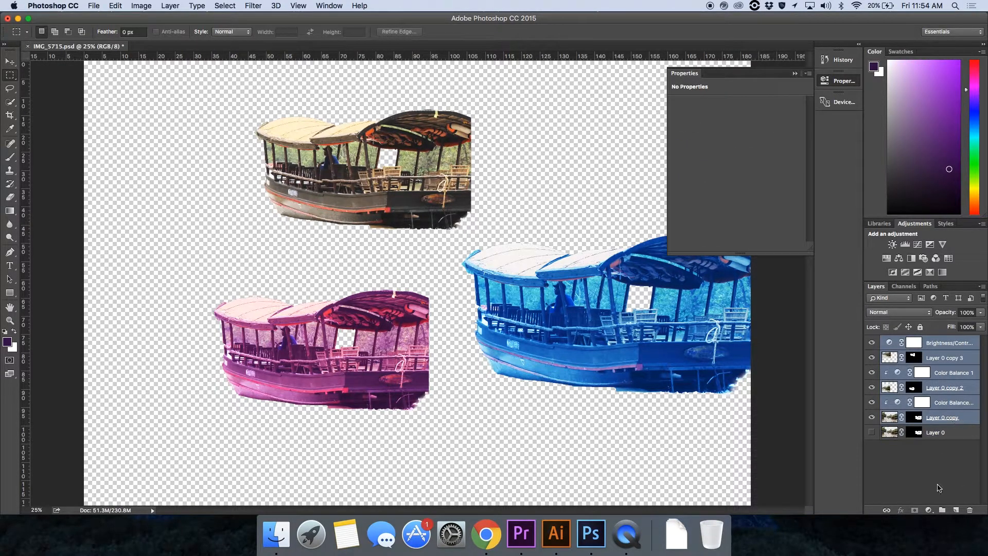
{"action": "left_click", "coordinate": [942, 510]}
{"action": "left_click", "coordinate": [917, 405]}
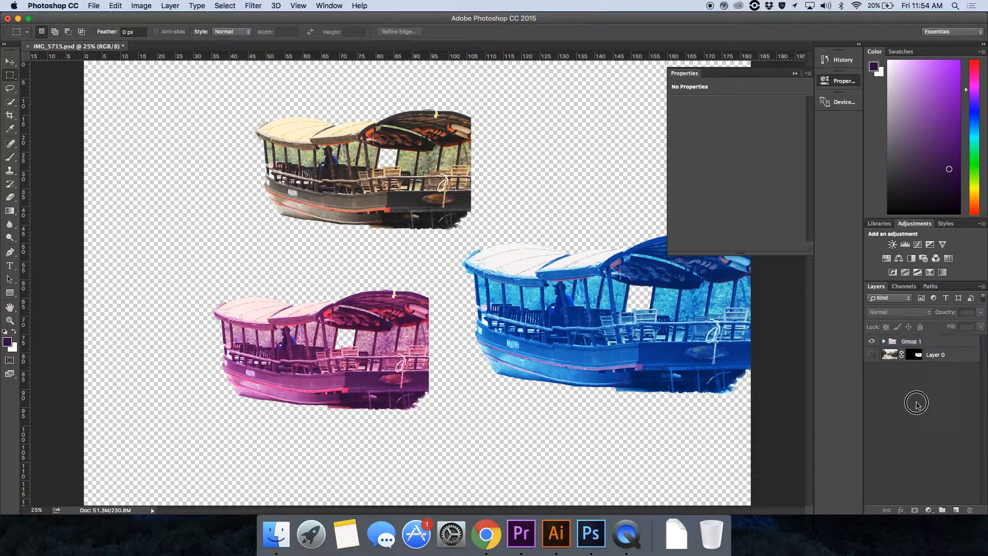
{"action": "left_click", "coordinate": [873, 341]}
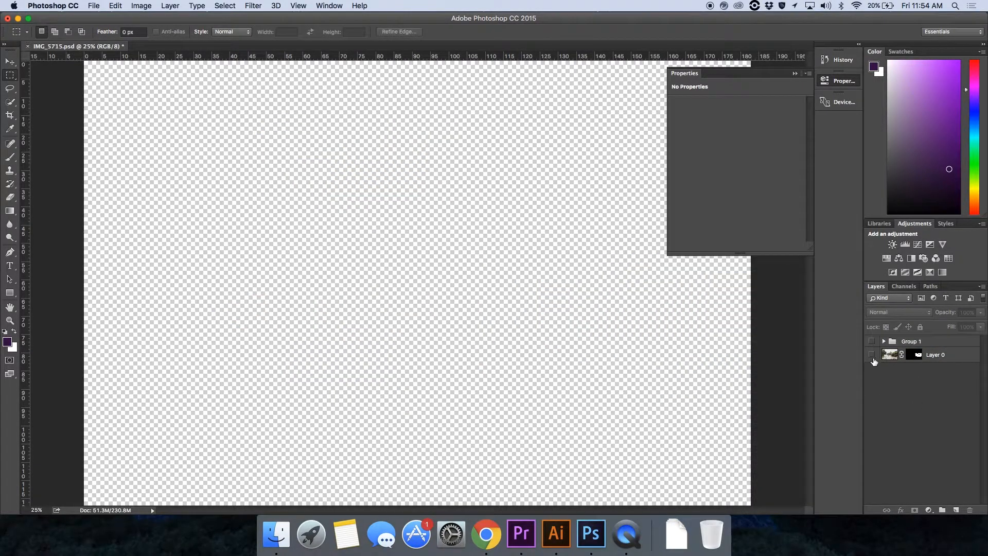
{"action": "left_click", "coordinate": [872, 354]}
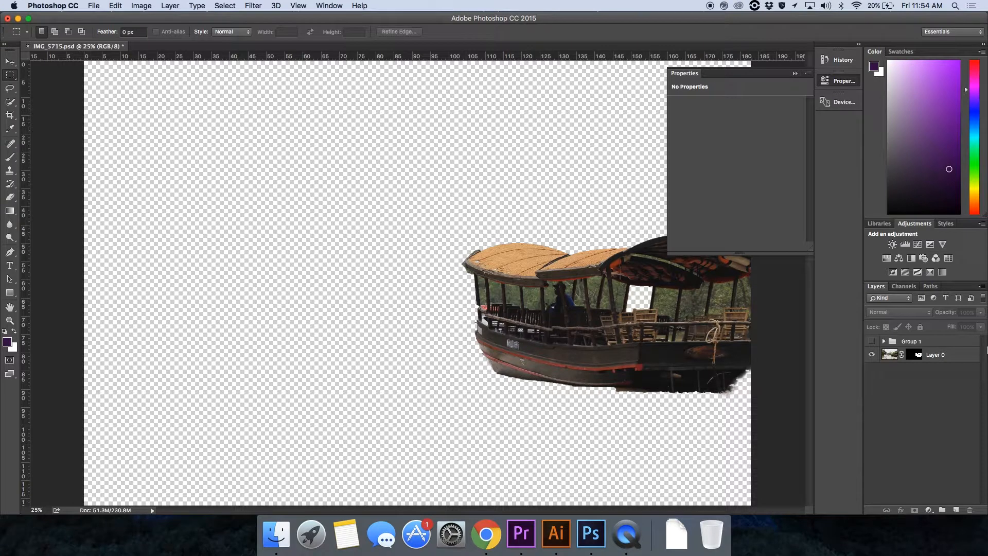
Turn on transform controls for Layer 0 and move its boat up and left to the upper middle of the canvas.
{"action": "left_click", "coordinate": [963, 357]}
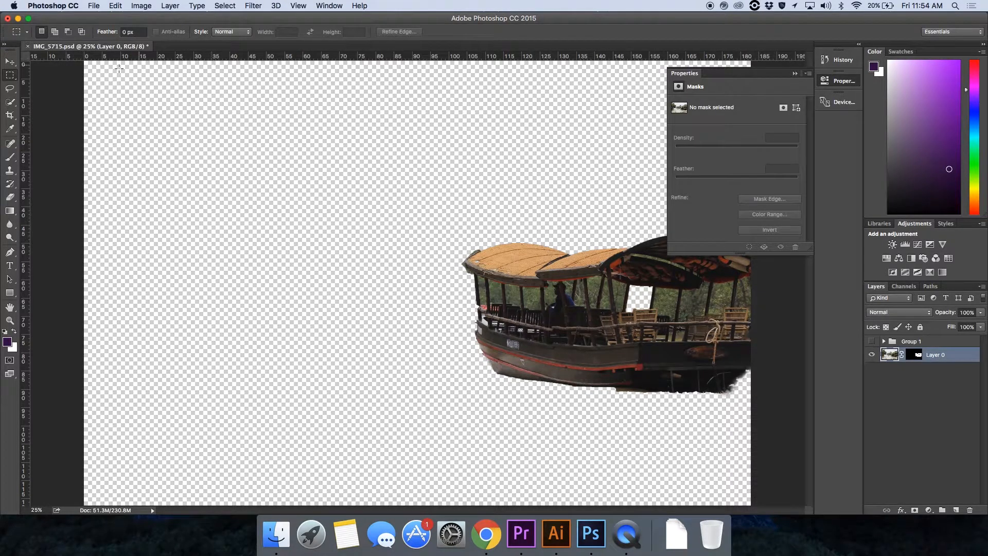
{"action": "left_click", "coordinate": [10, 61]}
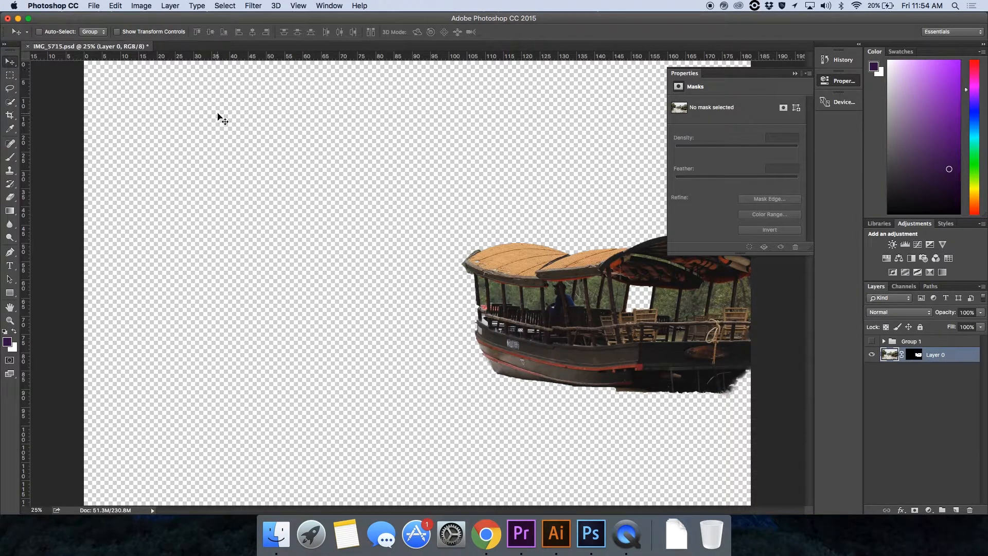
{"action": "left_click", "coordinate": [162, 32]}
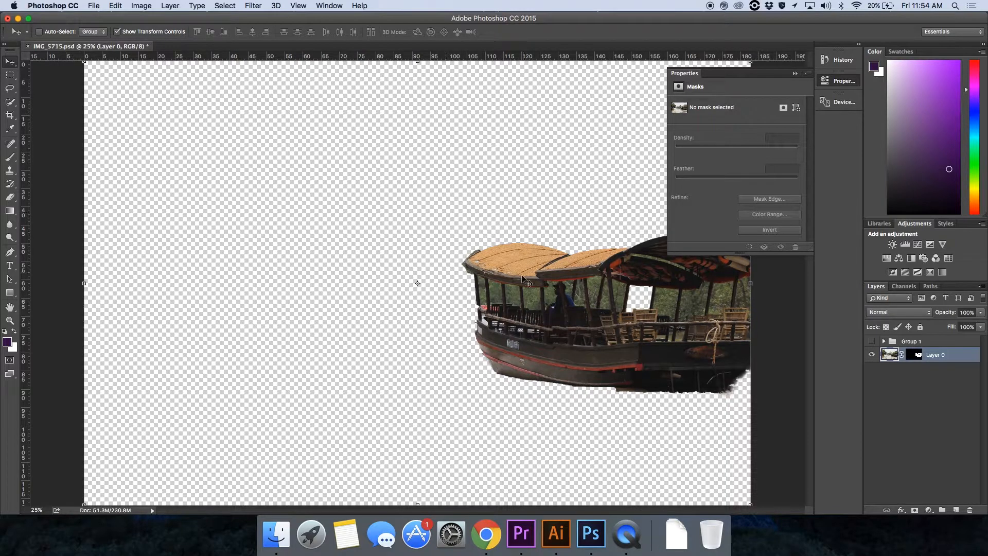
{"action": "left_click_drag", "start_coordinate": [479, 355], "coordinate": [299, 283]}
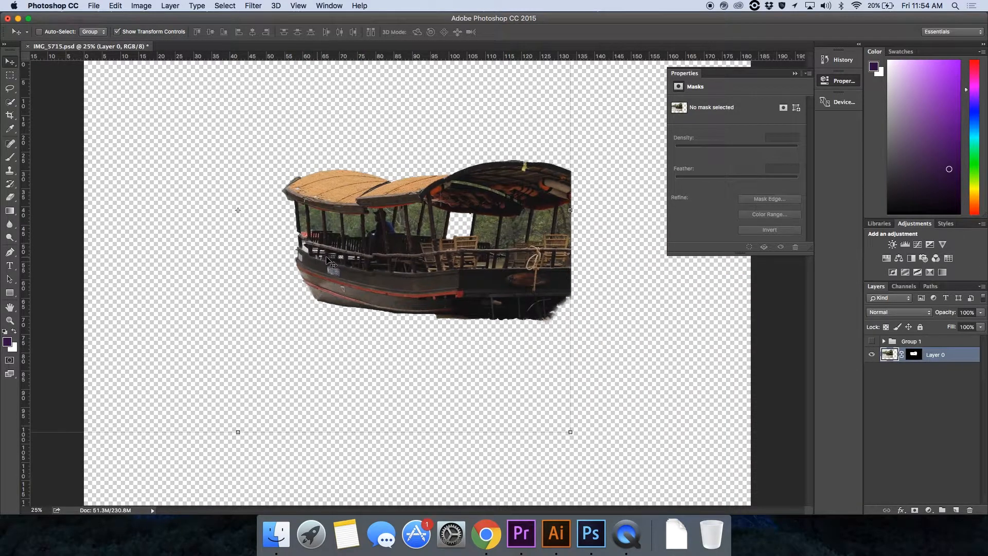
{"action": "left_click", "coordinate": [794, 73]}
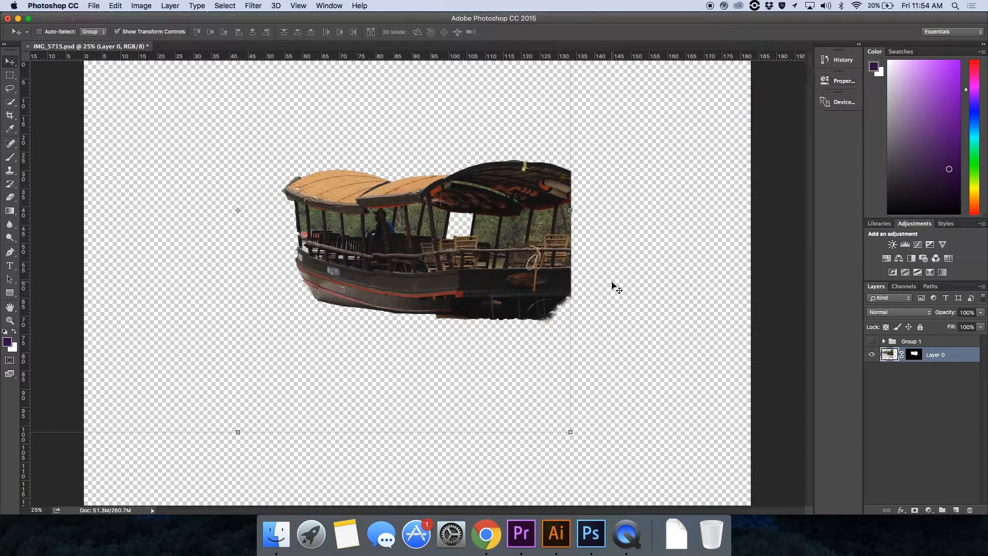
Scale the Layer 0 boat proportionally to about 137%, apply the transformation and shift the boat toward the canvas's right edge.
{"action": "left_click", "coordinate": [570, 432]}
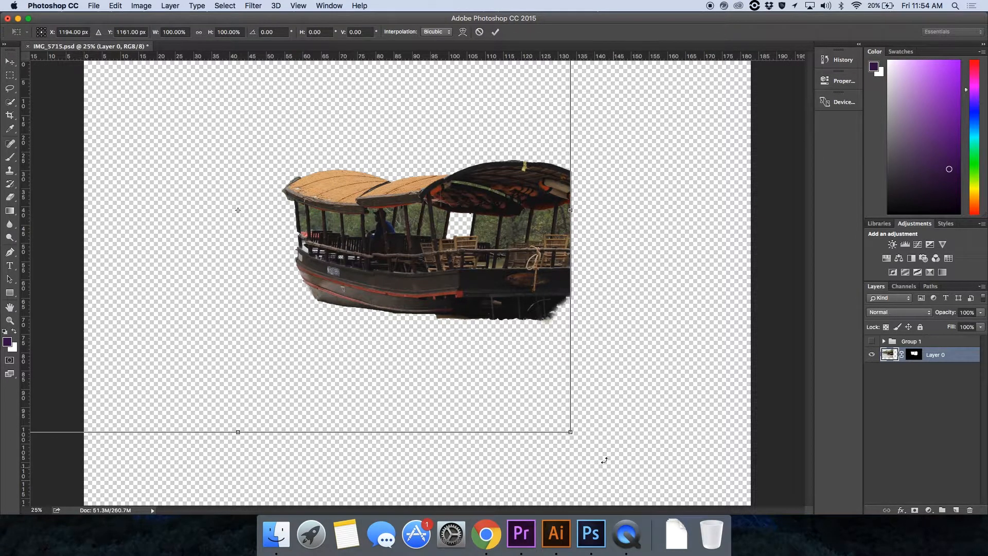
{"action": "left_click_drag", "start_coordinate": [570, 432], "coordinate": [692, 518]}
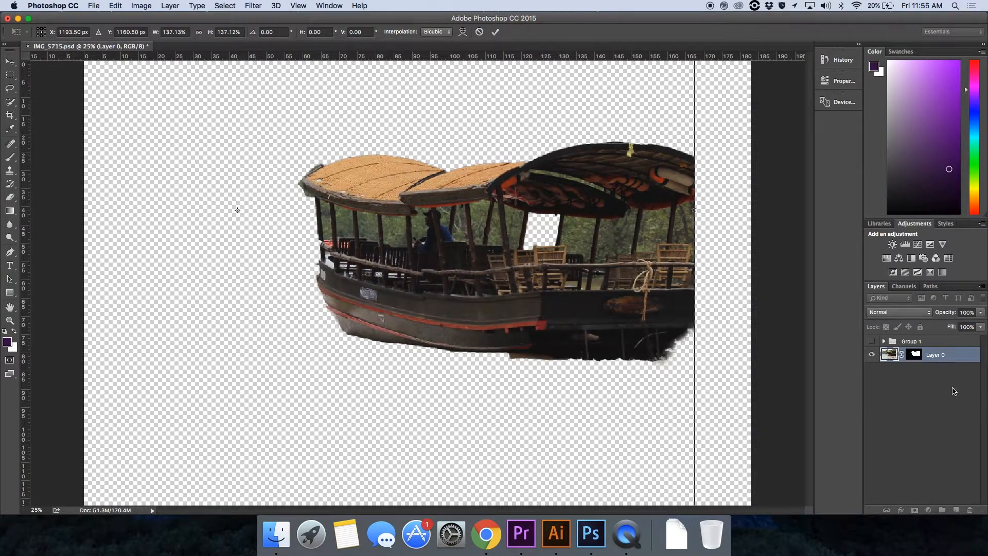
{"action": "left_click", "coordinate": [10, 62]}
{"action": "left_click", "coordinate": [586, 183]}
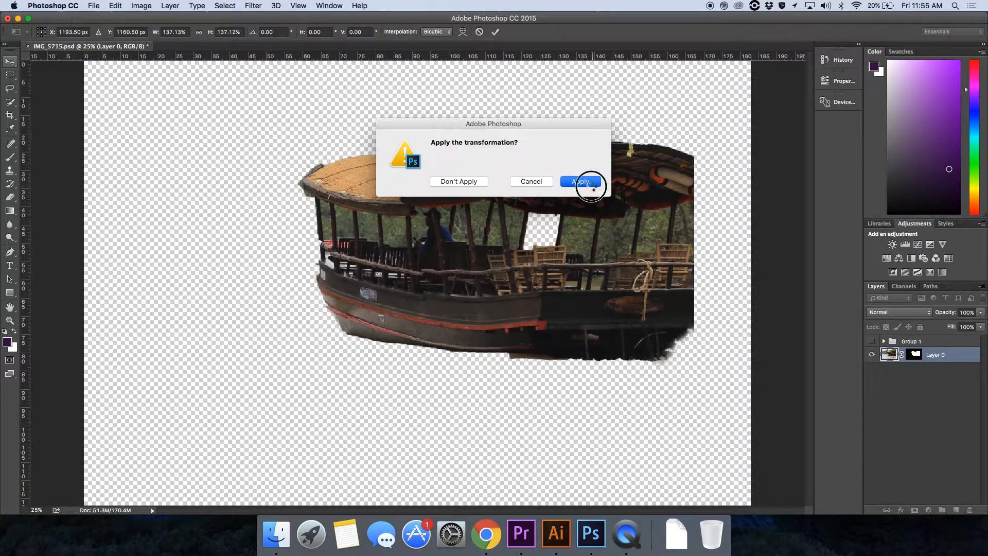
{"action": "left_click_drag", "start_coordinate": [607, 230], "coordinate": [674, 249]}
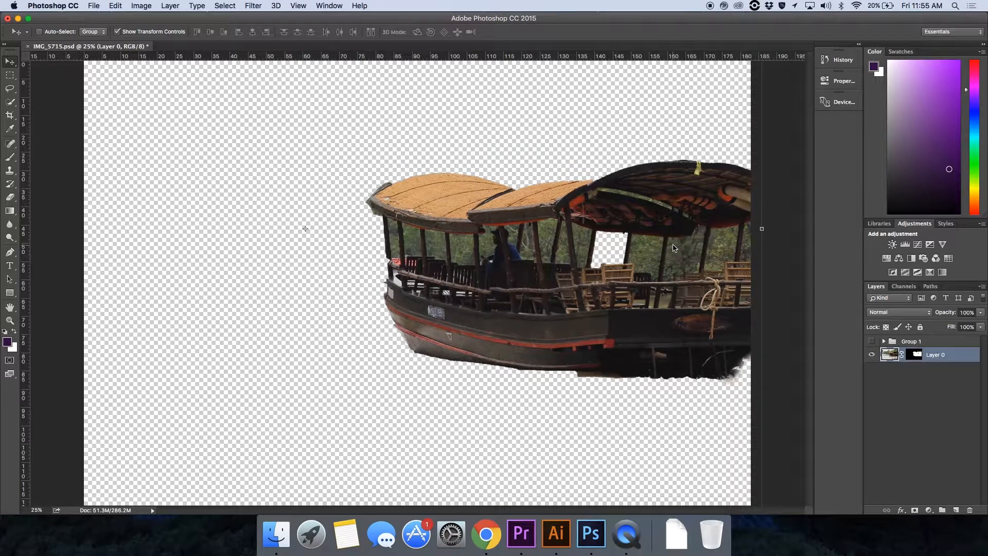
Add a new Color Balance adjustment layer above Group 1.
{"action": "left_click", "coordinate": [925, 407]}
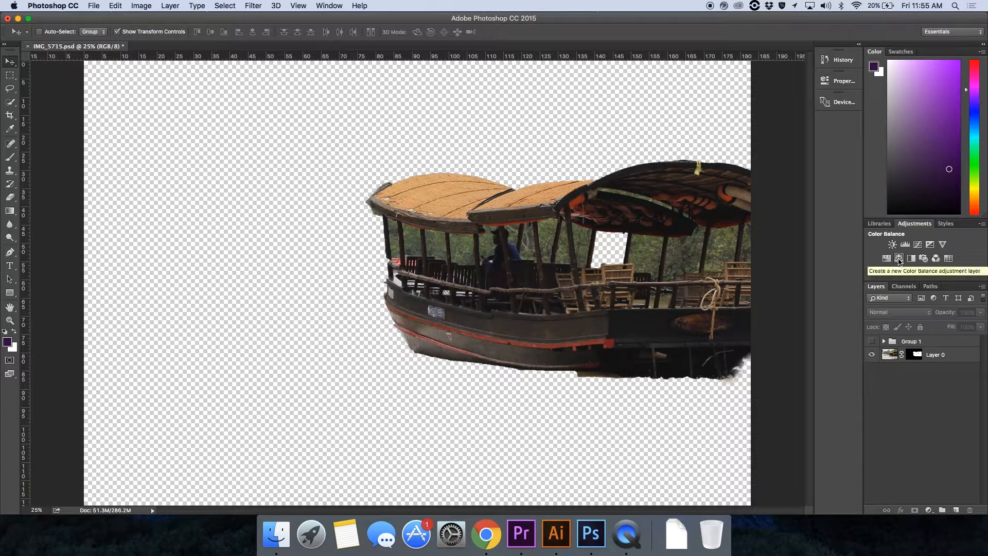
{"action": "left_click", "coordinate": [899, 258]}
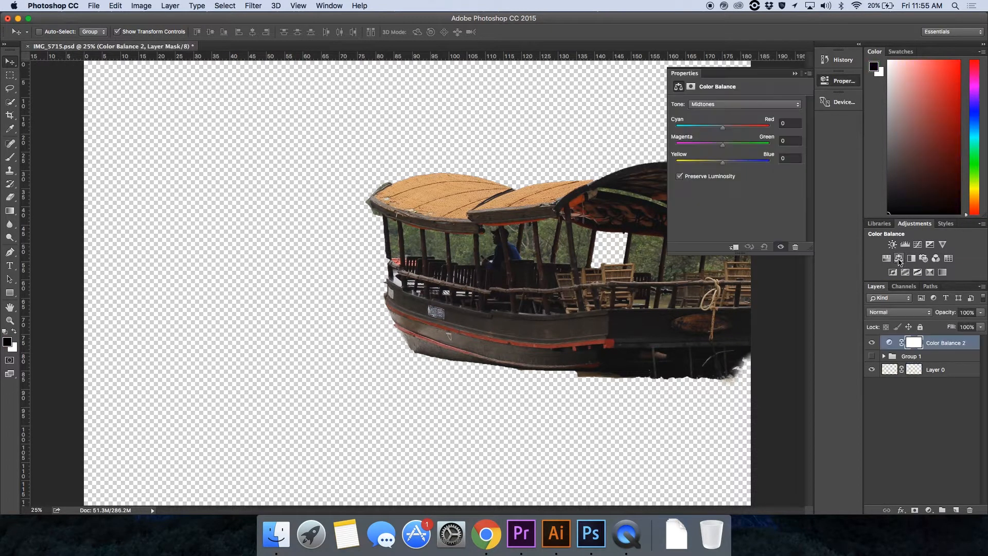
Try to move Layer 0 higher in the layer stack, and undo the move.
{"action": "left_click", "coordinate": [942, 370]}
{"action": "left_click_drag", "start_coordinate": [942, 372], "coordinate": [924, 349]}
{"action": "key", "text": "super+z"}
{"action": "left_click", "coordinate": [520, 181]}
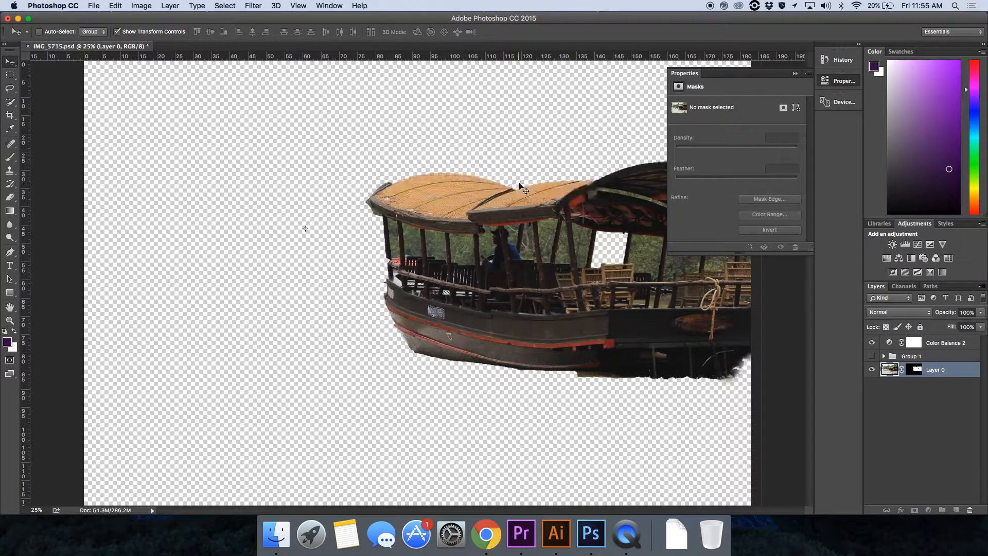
Move Group 1 below Layer 0 so the new Color Balance layer sits directly above Layer 0.
{"action": "double_click", "coordinate": [916, 356]}
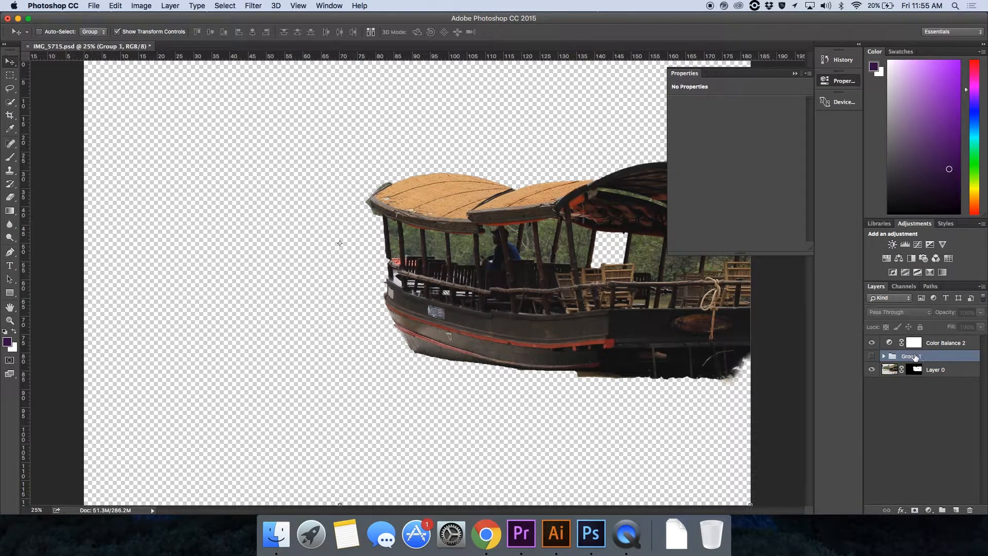
{"action": "left_click", "coordinate": [917, 384]}
{"action": "left_click_drag", "start_coordinate": [939, 357], "coordinate": [945, 400]}
{"action": "left_click", "coordinate": [963, 360]}
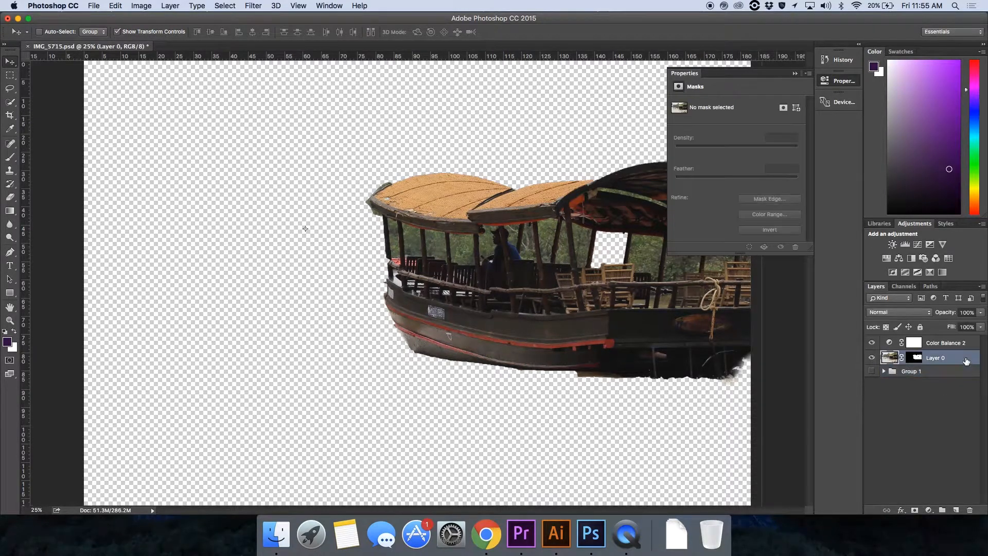
Clip the Color Balance 2 layer to Layer 0 and set its midtones to Cyan-Red +100 and Yellow-Blue -100.
{"action": "left_click", "coordinate": [951, 343]}
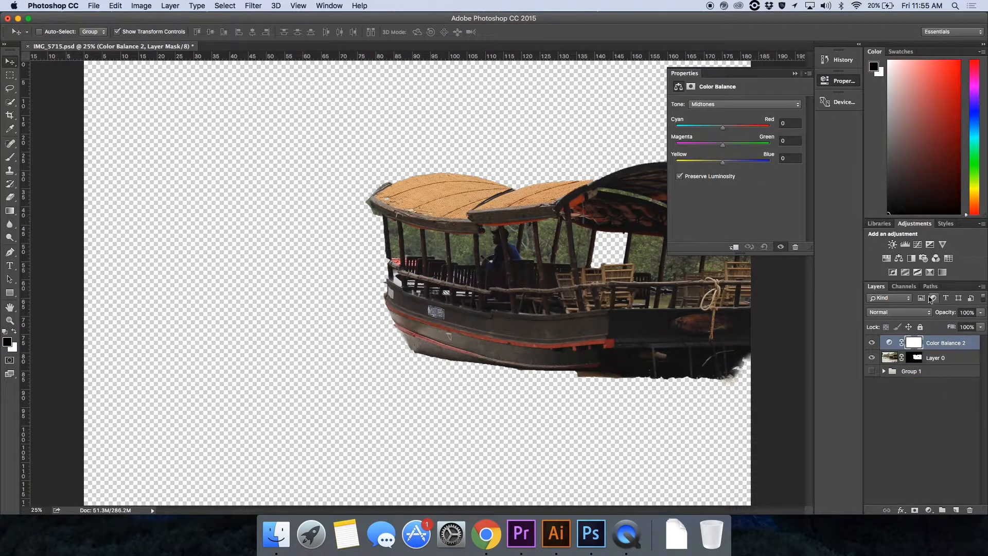
{"action": "left_click", "coordinate": [734, 248]}
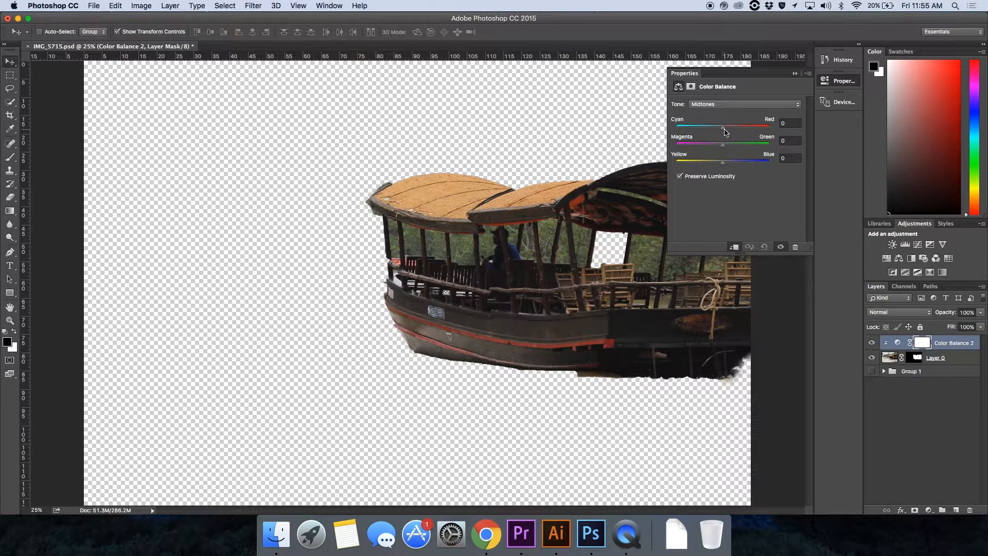
{"action": "left_click_drag", "start_coordinate": [724, 127], "coordinate": [770, 128]}
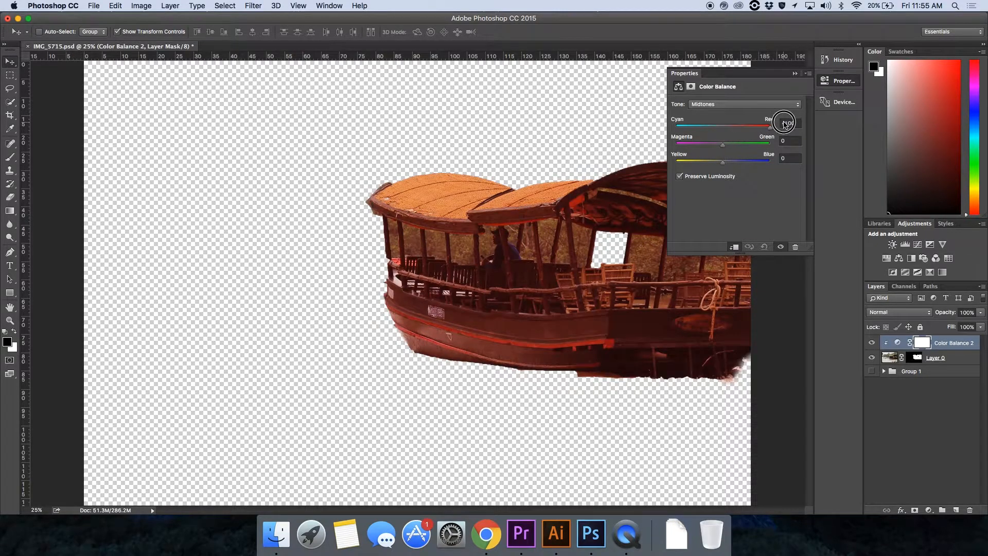
{"action": "left_click_drag", "start_coordinate": [723, 164], "coordinate": [672, 162]}
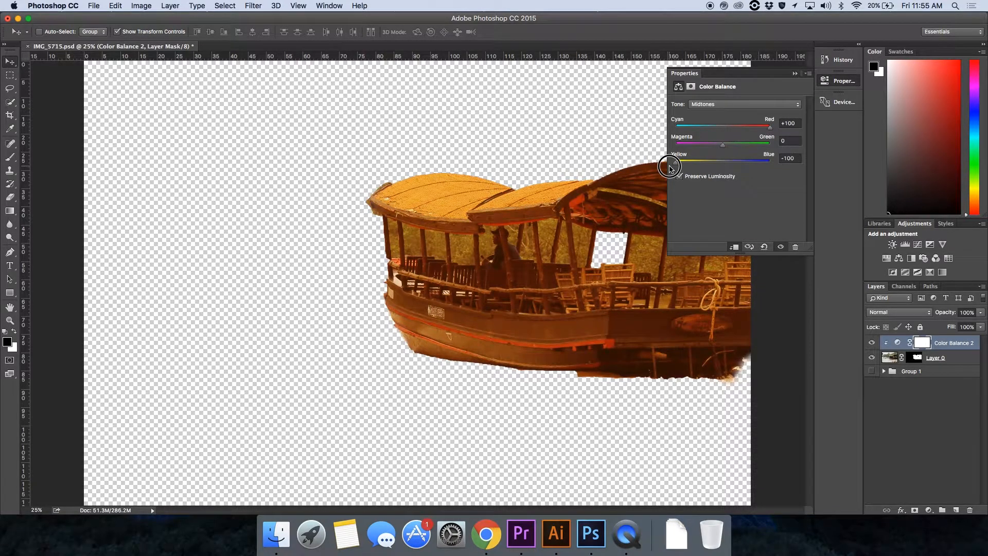
{"action": "left_click", "coordinate": [795, 74]}
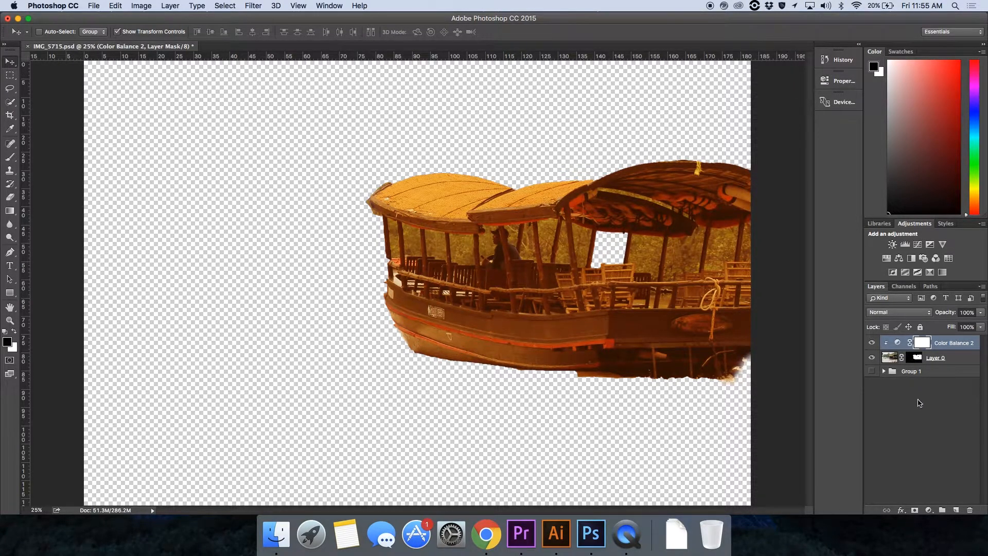
{"action": "left_click", "coordinate": [916, 407]}
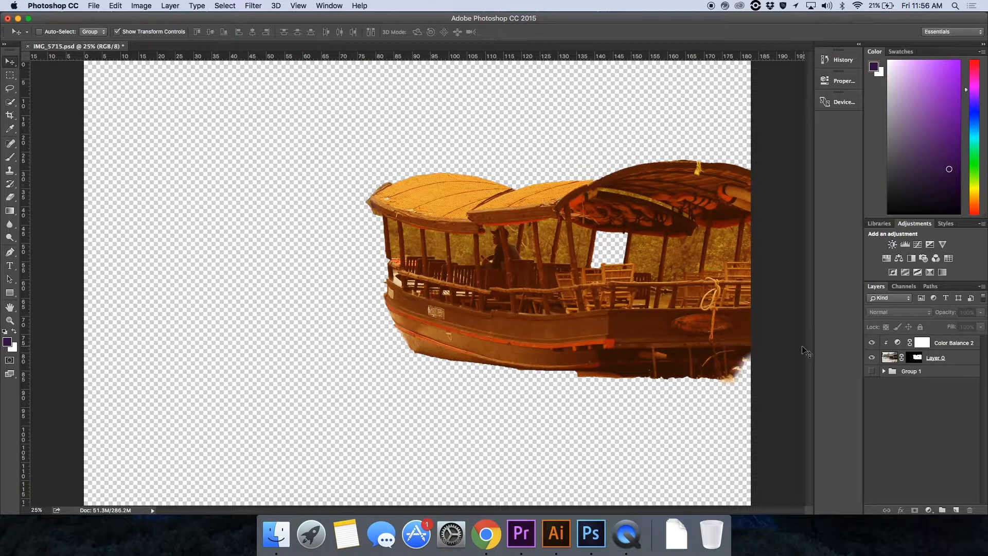
Select the Color Balance 2 layer mask for painting with the black Brush, enlarged to 600 px.
{"action": "left_click", "coordinate": [922, 346]}
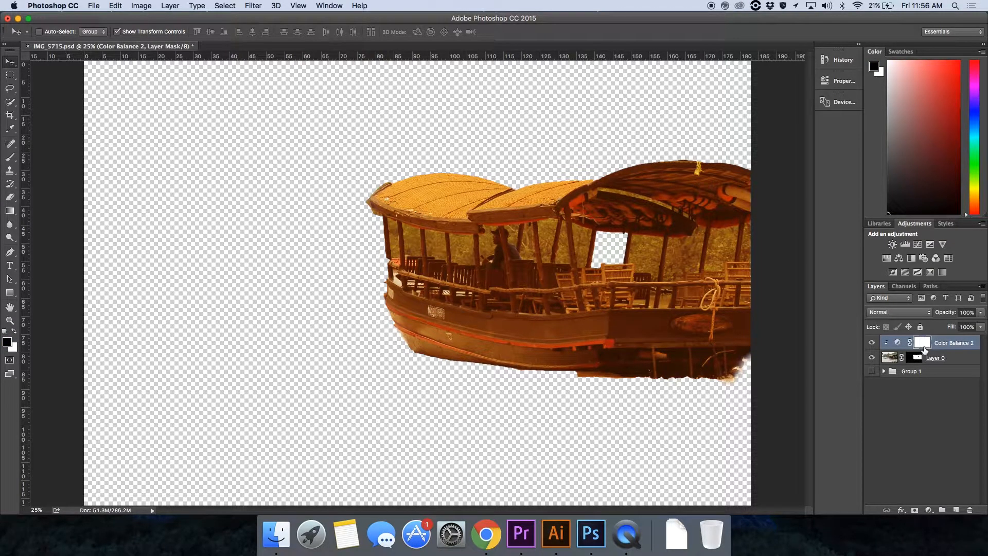
{"action": "left_click", "coordinate": [14, 160]}
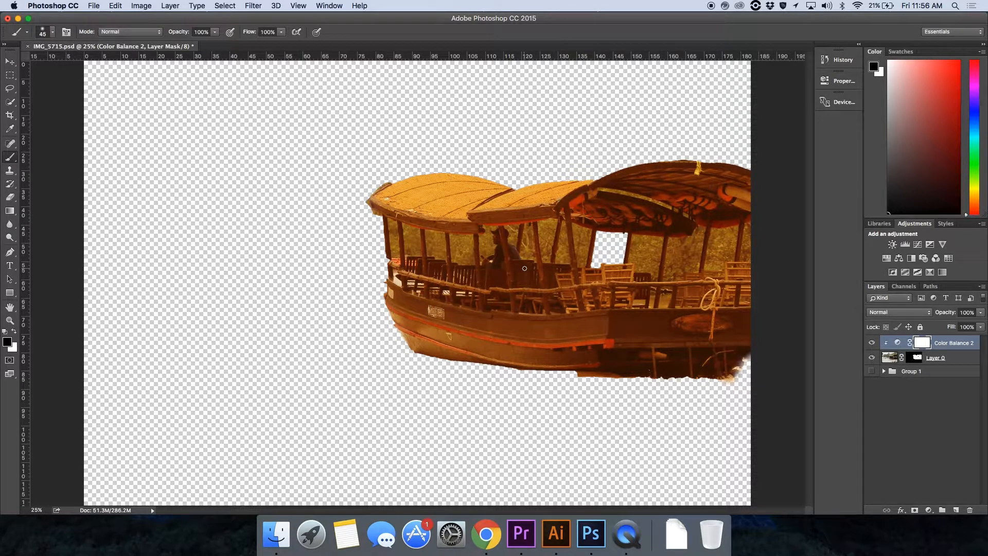
{"action": "key", "text": "bracketright"}
{"action": "key", "text": "bracketright"}
{"action": "key", "text": "bracketright"}
{"action": "key", "text": "bracketright"}
{"action": "key", "text": "bracketright"}
{"action": "key", "text": "bracketright"}
{"action": "key", "text": "bracketright"}
{"action": "key", "text": "bracketright"}
{"action": "key", "text": "bracketright"}
{"action": "key", "text": "bracketright"}
{"action": "key", "text": "bracketright"}
Try painting black on the Color Balance 2 mask over the boat's hull and front roof, and undo the strokes.
{"action": "mouse_move", "coordinate": [562, 345]}
{"action": "left_mouse_down"}
{"action": "mouse_move", "coordinate": [482, 272]}
{"action": "mouse_move", "coordinate": [447, 193]}
{"action": "mouse_move", "coordinate": [461, 311]}
{"action": "mouse_move", "coordinate": [483, 347]}
{"action": "mouse_move", "coordinate": [412, 173]}
{"action": "mouse_move", "coordinate": [395, 323]}
{"action": "mouse_move", "coordinate": [436, 174]}
{"action": "mouse_move", "coordinate": [467, 169]}
{"action": "mouse_move", "coordinate": [428, 245]}
{"action": "mouse_move", "coordinate": [432, 269]}
{"action": "mouse_move", "coordinate": [469, 180]}
{"action": "mouse_move", "coordinate": [451, 296]}
{"action": "mouse_move", "coordinate": [452, 162]}
{"action": "mouse_move", "coordinate": [444, 345]}
{"action": "mouse_move", "coordinate": [454, 241]}
{"action": "mouse_move", "coordinate": [438, 248]}
{"action": "mouse_move", "coordinate": [531, 347]}
{"action": "mouse_move", "coordinate": [696, 389]}
{"action": "mouse_move", "coordinate": [548, 322]}
{"action": "mouse_move", "coordinate": [454, 310]}
{"action": "mouse_move", "coordinate": [586, 360]}
{"action": "mouse_move", "coordinate": [463, 336]}
{"action": "mouse_move", "coordinate": [423, 239]}
{"action": "mouse_move", "coordinate": [420, 334]}
{"action": "mouse_move", "coordinate": [417, 256]}
{"action": "mouse_move", "coordinate": [452, 309]}
{"action": "mouse_move", "coordinate": [549, 336]}
{"action": "mouse_move", "coordinate": [564, 389]}
{"action": "left_mouse_up"}
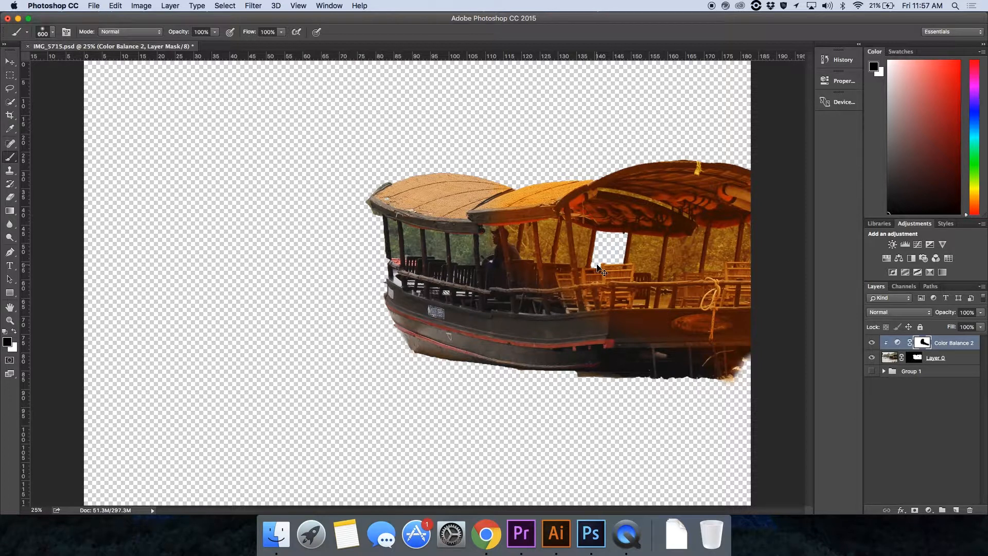
{"action": "key", "text": "alt+super+z"}
{"action": "key", "text": "alt+super+z"}
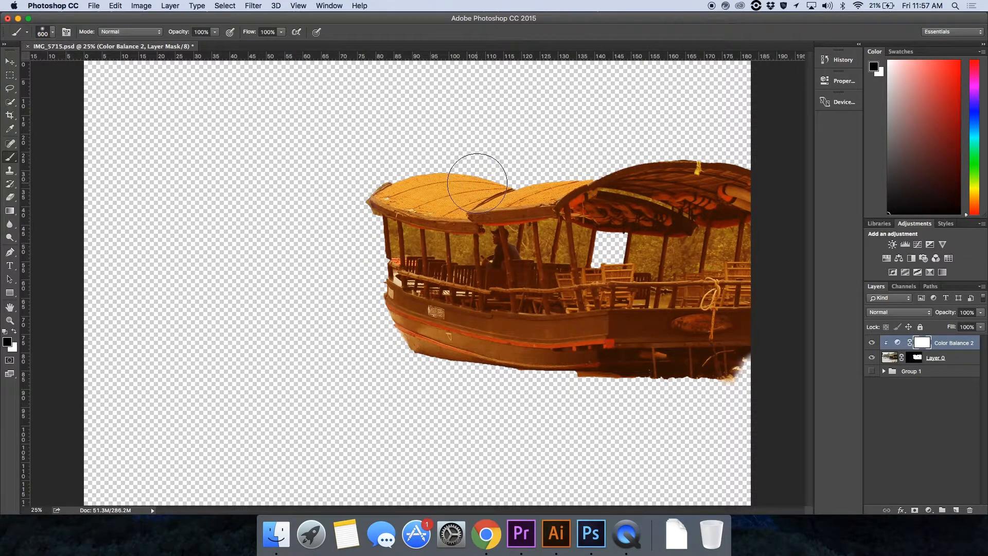
Paint black on the Color Balance 2 mask over the boat's hull and cabin, leaving the roof tinted.
{"action": "mouse_move", "coordinate": [417, 256]}
{"action": "left_mouse_down"}
{"action": "mouse_move", "coordinate": [395, 245]}
{"action": "mouse_move", "coordinate": [566, 257]}
{"action": "mouse_move", "coordinate": [552, 262]}
{"action": "mouse_move", "coordinate": [701, 200]}
{"action": "mouse_move", "coordinate": [750, 283]}
{"action": "mouse_move", "coordinate": [738, 237]}
{"action": "mouse_move", "coordinate": [689, 371]}
{"action": "mouse_move", "coordinate": [627, 345]}
{"action": "mouse_move", "coordinate": [731, 286]}
{"action": "mouse_move", "coordinate": [571, 276]}
{"action": "mouse_move", "coordinate": [574, 289]}
{"action": "mouse_move", "coordinate": [467, 338]}
{"action": "mouse_move", "coordinate": [407, 333]}
{"action": "mouse_move", "coordinate": [417, 299]}
{"action": "mouse_move", "coordinate": [572, 340]}
{"action": "mouse_move", "coordinate": [532, 342]}
{"action": "mouse_move", "coordinate": [615, 322]}
{"action": "mouse_move", "coordinate": [433, 345]}
{"action": "mouse_move", "coordinate": [559, 302]}
{"action": "mouse_move", "coordinate": [668, 299]}
{"action": "mouse_move", "coordinate": [712, 254]}
{"action": "mouse_move", "coordinate": [716, 210]}
{"action": "mouse_move", "coordinate": [730, 254]}
{"action": "mouse_move", "coordinate": [715, 309]}
{"action": "mouse_move", "coordinate": [722, 320]}
{"action": "mouse_move", "coordinate": [635, 220]}
{"action": "mouse_move", "coordinate": [554, 258]}
{"action": "mouse_move", "coordinate": [419, 268]}
{"action": "left_mouse_up"}
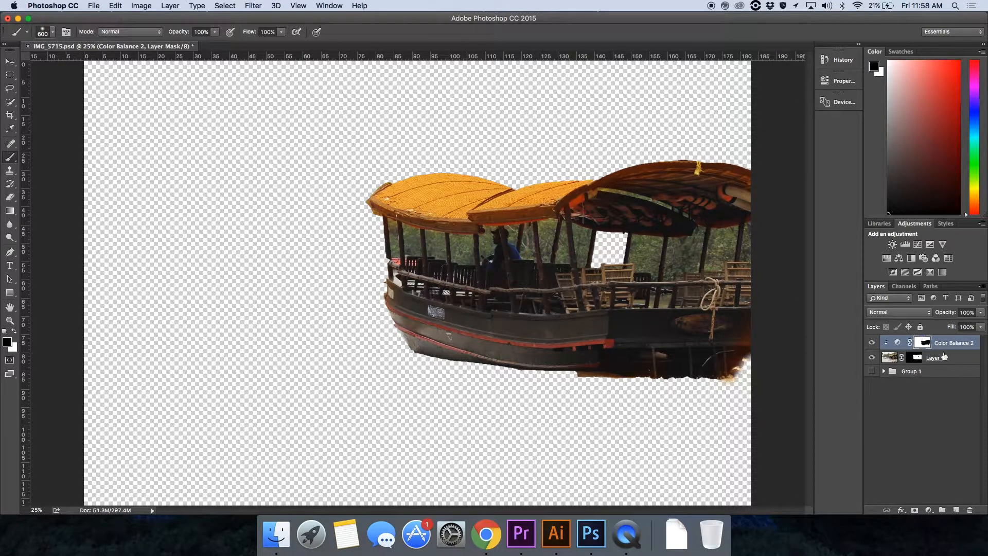
Reopen the Color Balance 2 settings and set the midtones to Magenta-Green +17 and Yellow-Blue -28.
{"action": "double_click", "coordinate": [899, 343]}
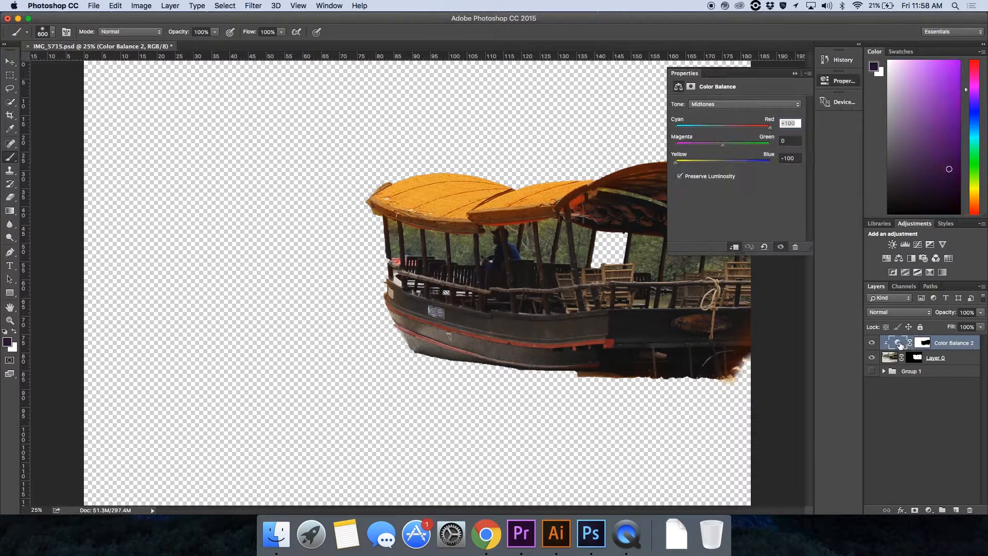
{"action": "left_click_drag", "start_coordinate": [676, 166], "coordinate": [727, 149]}
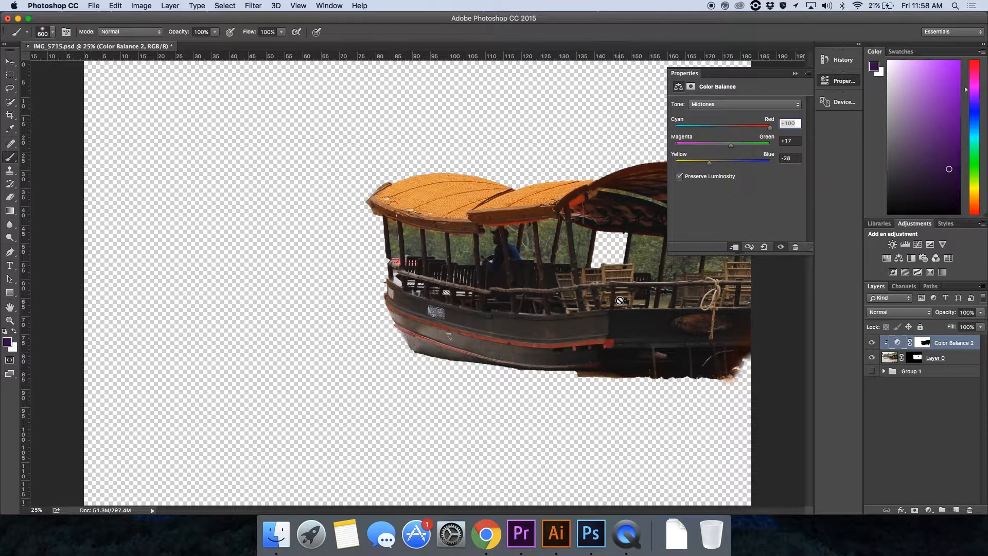
{"action": "left_click", "coordinate": [795, 74]}
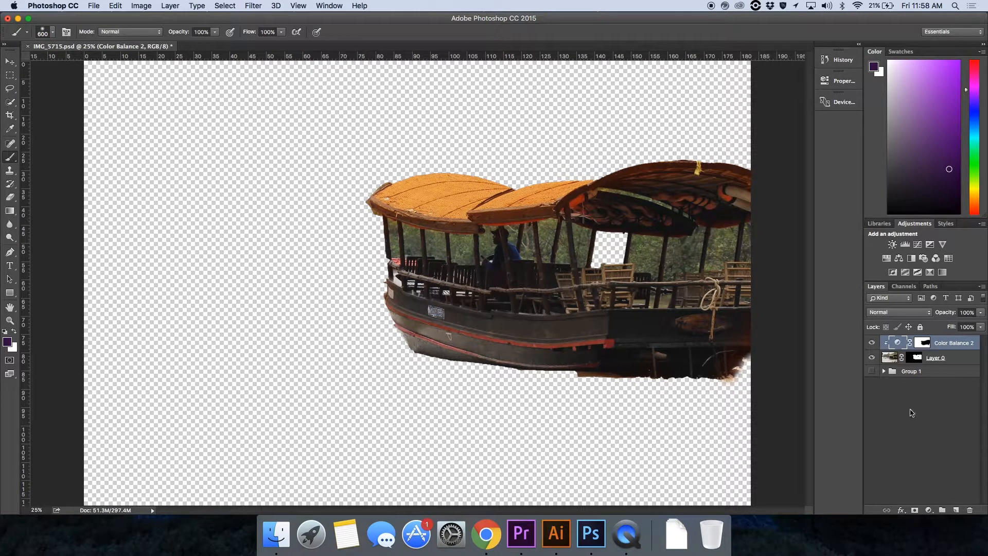
Hide the Color Balance 2 layer to view the boat without the roof adjustment.
{"action": "left_click", "coordinate": [912, 442]}
{"action": "left_click", "coordinate": [871, 342]}
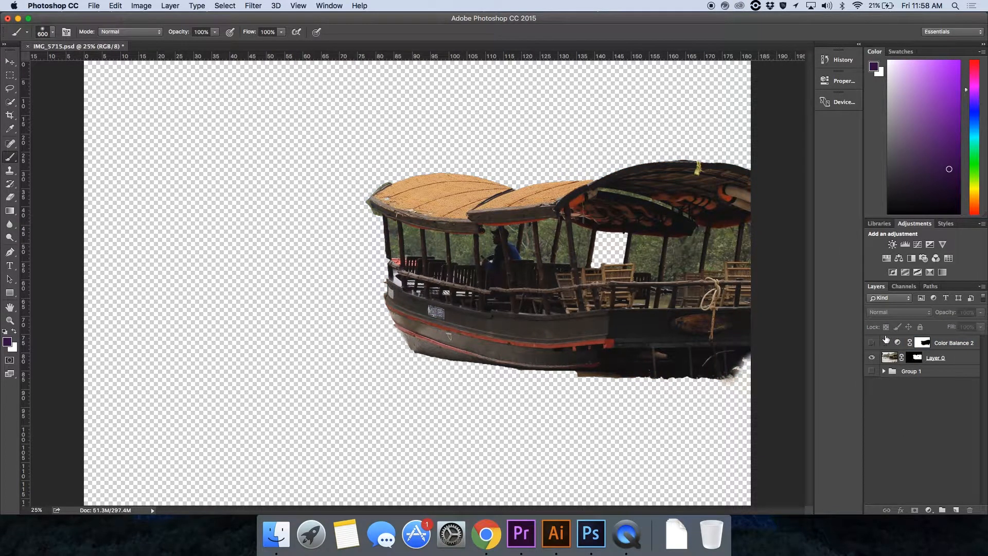
Add a Levels adjustment layer above Color Balance 2 and raise the output black level to 86 to lighten the boat.
{"action": "left_click", "coordinate": [905, 245]}
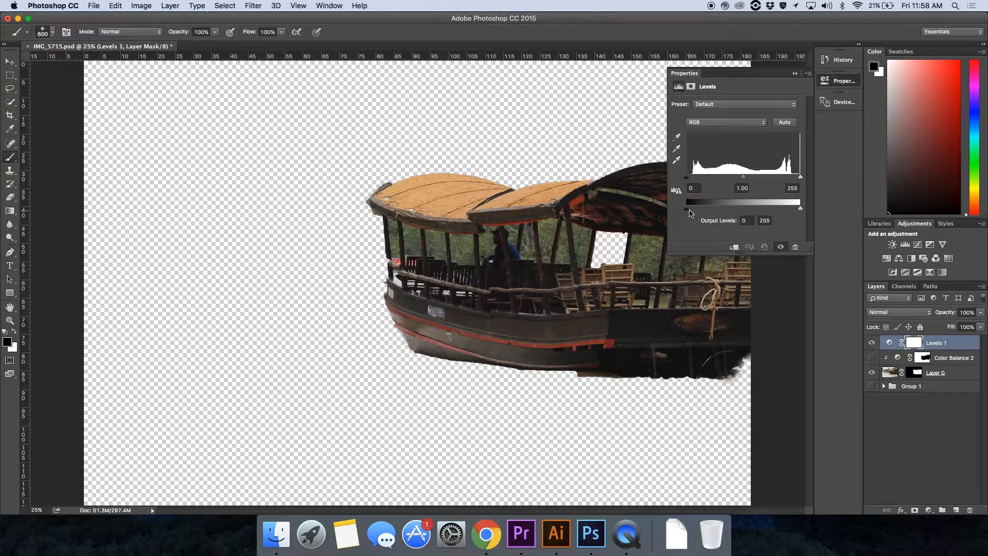
{"action": "mouse_move", "coordinate": [690, 213]}
{"action": "left_mouse_down"}
{"action": "mouse_move", "coordinate": [723, 211]}
{"action": "mouse_move", "coordinate": [687, 216]}
{"action": "left_mouse_up"}
{"action": "left_click_drag", "start_coordinate": [690, 213], "coordinate": [726, 211]}
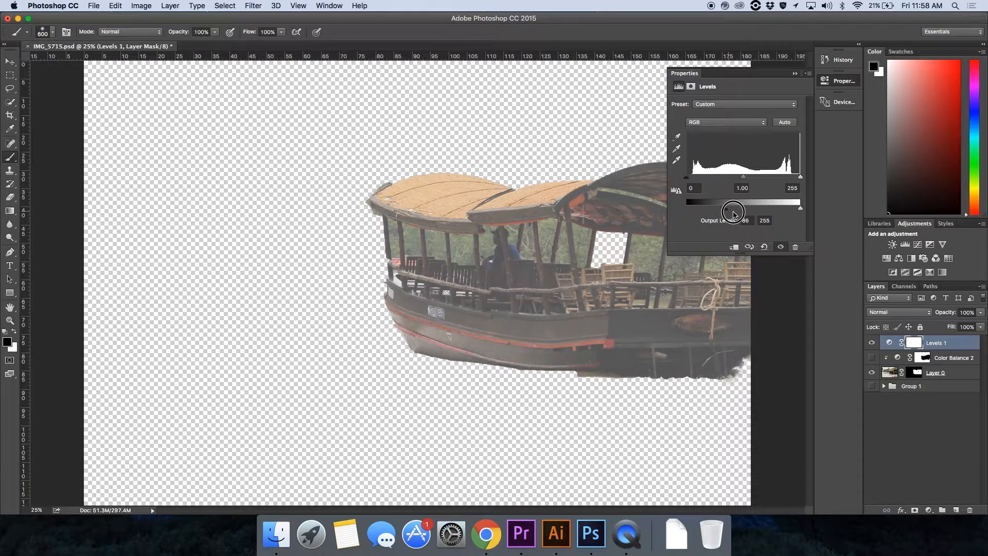
{"action": "left_click", "coordinate": [942, 418]}
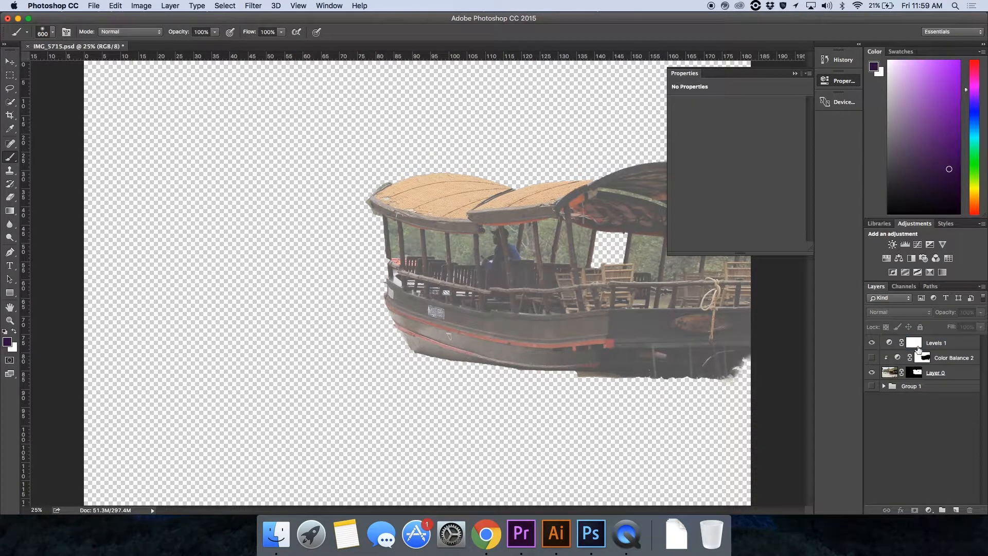
Paint black on the Levels 1 mask over the boat's hull, cabin and rear canopy, leaving the front roofs lightened.
{"action": "left_click", "coordinate": [918, 349]}
{"action": "mouse_move", "coordinate": [454, 285]}
{"action": "left_mouse_down"}
{"action": "mouse_move", "coordinate": [404, 252]}
{"action": "mouse_move", "coordinate": [527, 271]}
{"action": "mouse_move", "coordinate": [443, 265]}
{"action": "mouse_move", "coordinate": [605, 257]}
{"action": "mouse_move", "coordinate": [481, 333]}
{"action": "mouse_move", "coordinate": [466, 304]}
{"action": "mouse_move", "coordinate": [417, 311]}
{"action": "mouse_move", "coordinate": [678, 354]}
{"action": "mouse_move", "coordinate": [586, 292]}
{"action": "mouse_move", "coordinate": [513, 344]}
{"action": "mouse_move", "coordinate": [468, 356]}
{"action": "mouse_move", "coordinate": [329, 340]}
{"action": "mouse_move", "coordinate": [357, 314]}
{"action": "mouse_move", "coordinate": [522, 340]}
{"action": "mouse_move", "coordinate": [687, 340]}
{"action": "mouse_move", "coordinate": [736, 319]}
{"action": "mouse_move", "coordinate": [720, 307]}
{"action": "mouse_move", "coordinate": [724, 232]}
{"action": "mouse_move", "coordinate": [622, 216]}
{"action": "mouse_move", "coordinate": [564, 256]}
{"action": "mouse_move", "coordinate": [705, 187]}
{"action": "mouse_move", "coordinate": [640, 237]}
{"action": "mouse_move", "coordinate": [682, 193]}
{"action": "mouse_move", "coordinate": [654, 290]}
{"action": "mouse_move", "coordinate": [628, 294]}
{"action": "mouse_move", "coordinate": [695, 301]}
{"action": "left_mouse_up"}
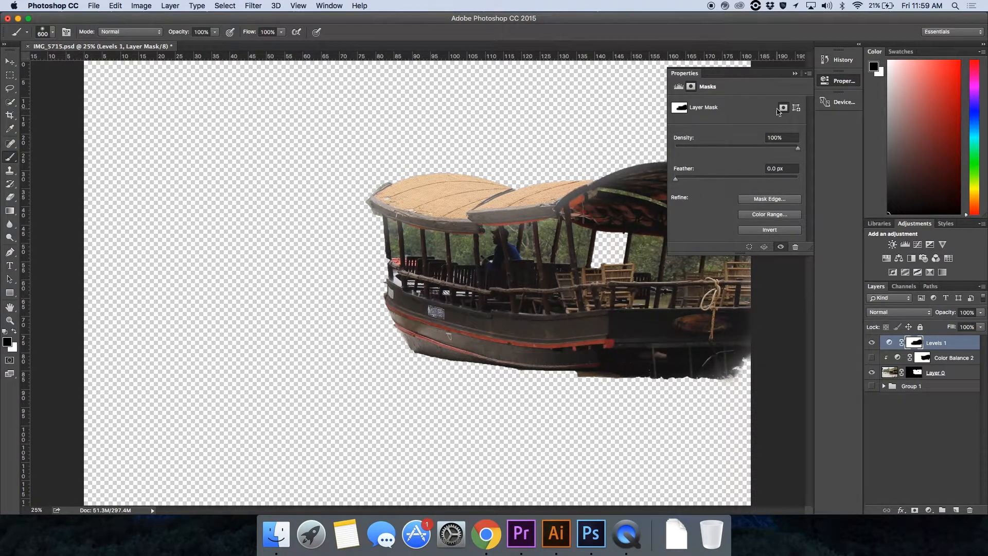
{"action": "left_click", "coordinate": [795, 73]}
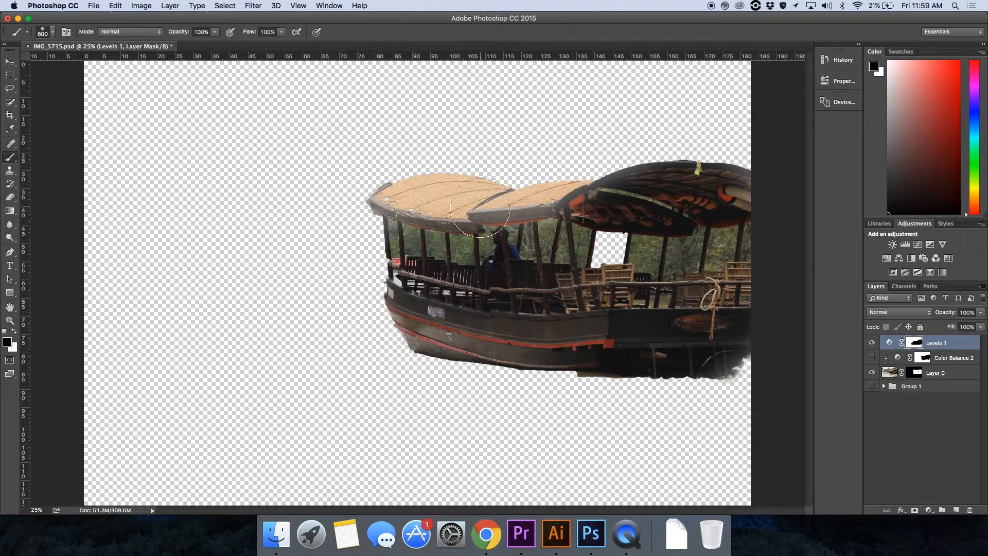
{"action": "left_click_drag", "start_coordinate": [517, 218], "coordinate": [500, 252]}
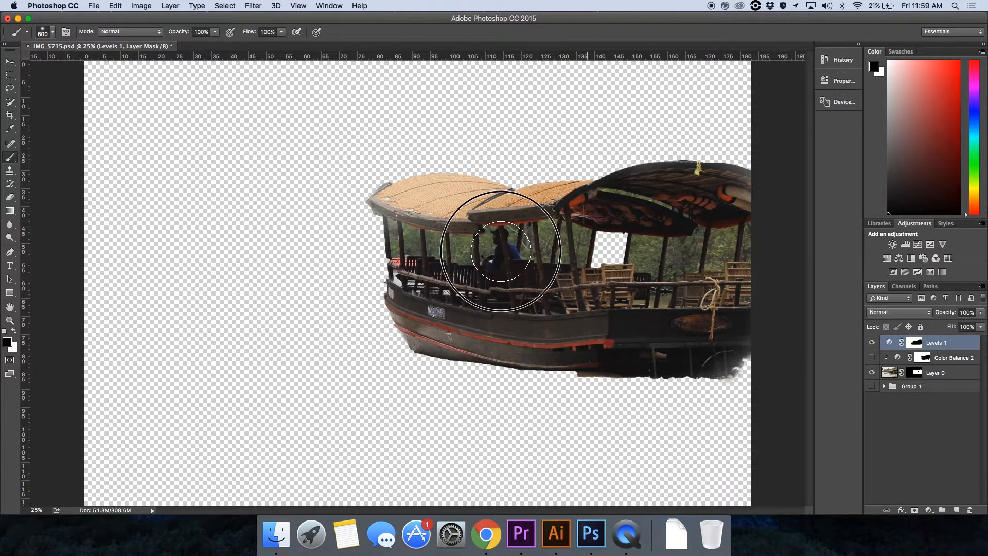
{"action": "key", "text": "super+z"}
{"action": "mouse_move", "coordinate": [586, 213]}
{"action": "left_mouse_down"}
{"action": "mouse_move", "coordinate": [650, 194]}
{"action": "mouse_move", "coordinate": [573, 204]}
{"action": "mouse_move", "coordinate": [593, 227]}
{"action": "mouse_move", "coordinate": [655, 221]}
{"action": "left_mouse_up"}
{"action": "mouse_move", "coordinate": [716, 217]}
{"action": "left_mouse_down"}
{"action": "mouse_move", "coordinate": [496, 262]}
{"action": "mouse_move", "coordinate": [398, 263]}
{"action": "left_mouse_up"}
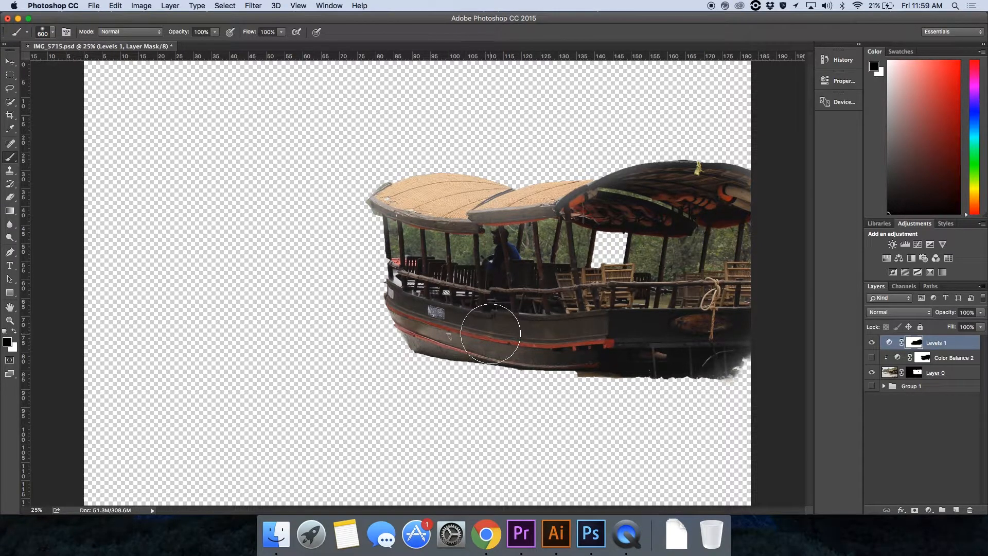
Try painting white at full opacity on the Levels 1 mask over the boat's hull, and undo the stroke.
{"action": "key", "text": "x"}
{"action": "mouse_move", "coordinate": [558, 342]}
{"action": "left_mouse_down"}
{"action": "mouse_move", "coordinate": [419, 348]}
{"action": "mouse_move", "coordinate": [392, 311]}
{"action": "mouse_move", "coordinate": [463, 353]}
{"action": "mouse_move", "coordinate": [558, 343]}
{"action": "mouse_move", "coordinate": [439, 330]}
{"action": "mouse_move", "coordinate": [384, 311]}
{"action": "mouse_move", "coordinate": [482, 344]}
{"action": "left_mouse_up"}
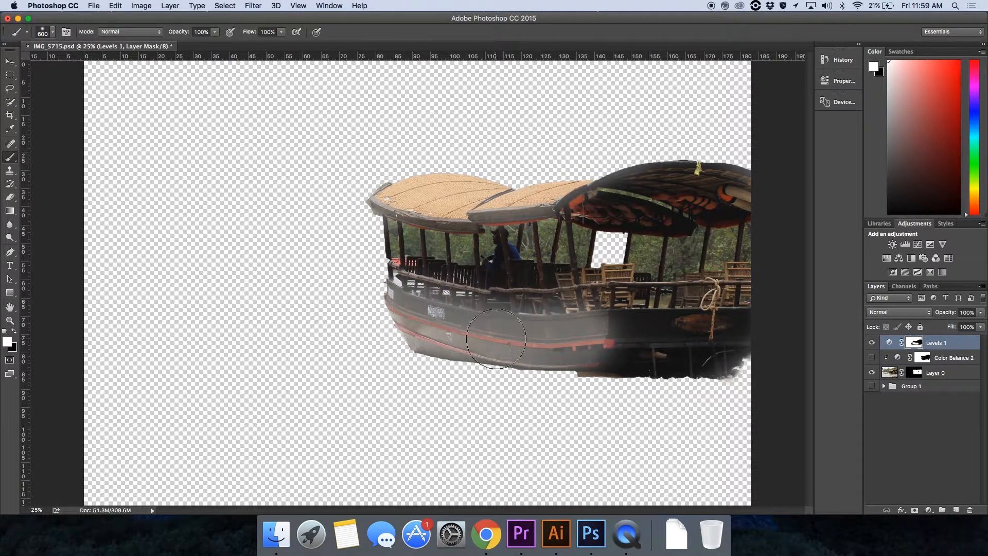
{"action": "key", "text": "super+z"}
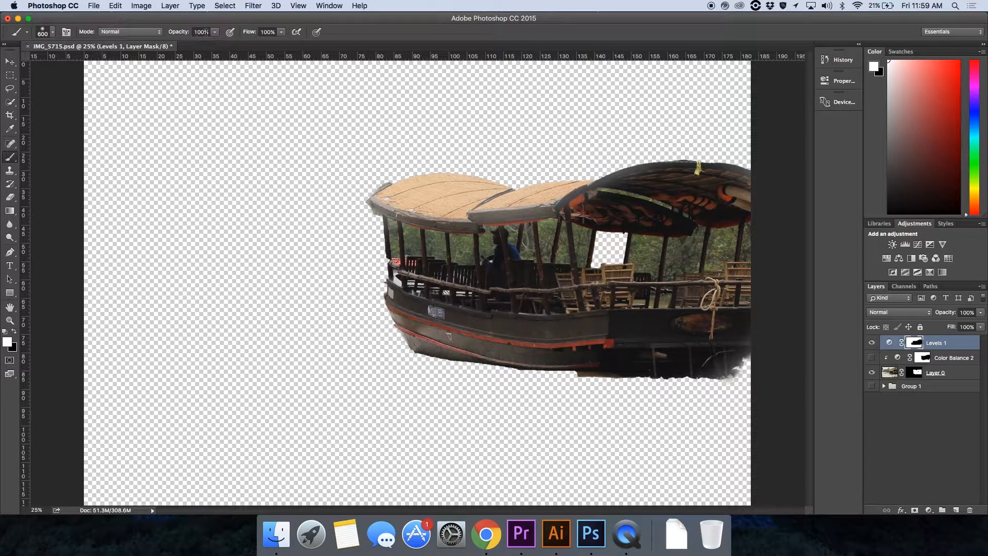
Set the brush opacity to 25% and paint white on the Levels 1 mask to lighten the boat's hull slightly.
{"action": "left_click", "coordinate": [159, 32]}
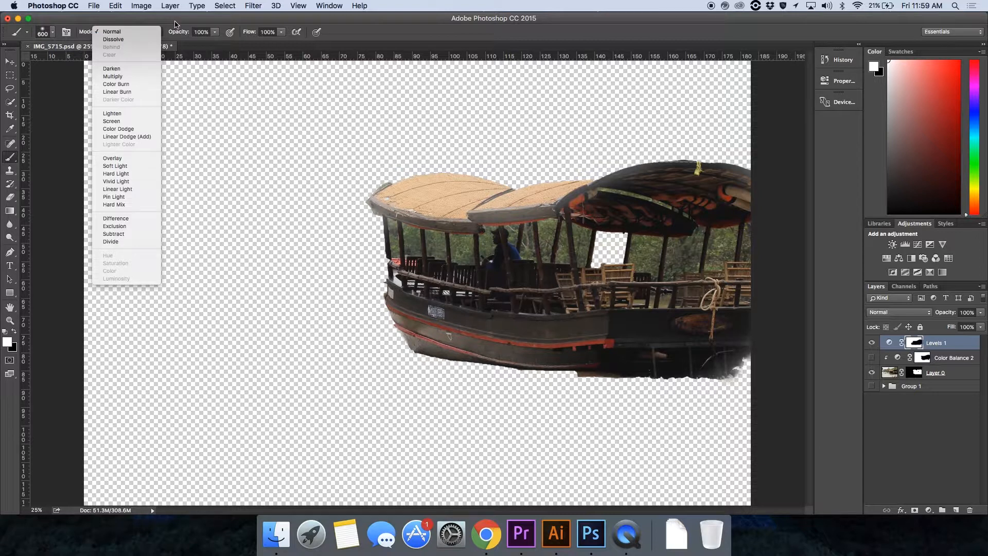
{"action": "left_click", "coordinate": [176, 24]}
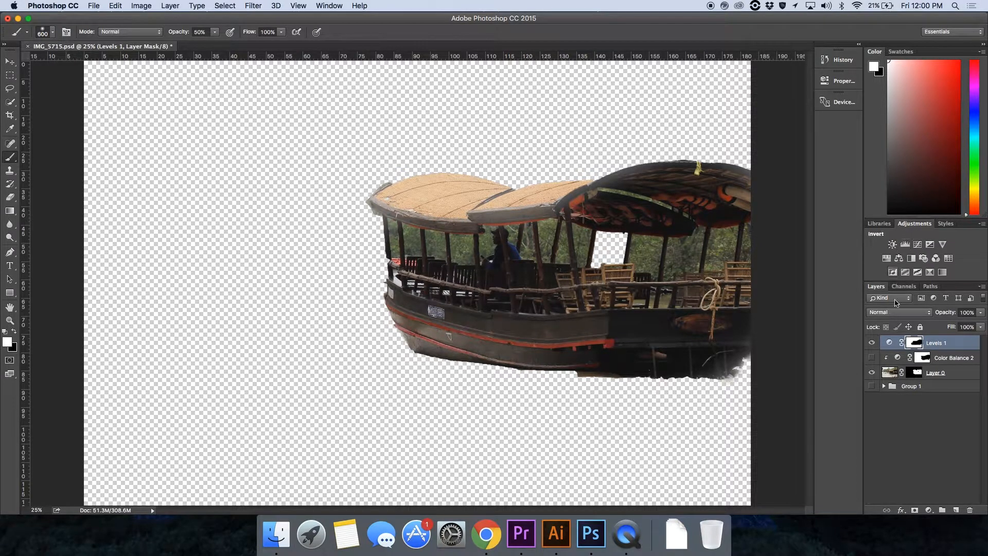
{"action": "mouse_move", "coordinate": [585, 331]}
{"action": "left_mouse_down"}
{"action": "mouse_move", "coordinate": [478, 341]}
{"action": "mouse_move", "coordinate": [388, 326]}
{"action": "mouse_move", "coordinate": [485, 341]}
{"action": "mouse_move", "coordinate": [408, 319]}
{"action": "mouse_move", "coordinate": [533, 341]}
{"action": "mouse_move", "coordinate": [536, 353]}
{"action": "mouse_move", "coordinate": [413, 308]}
{"action": "mouse_move", "coordinate": [489, 353]}
{"action": "mouse_move", "coordinate": [567, 358]}
{"action": "left_mouse_up"}
{"action": "type", "text": "25"}
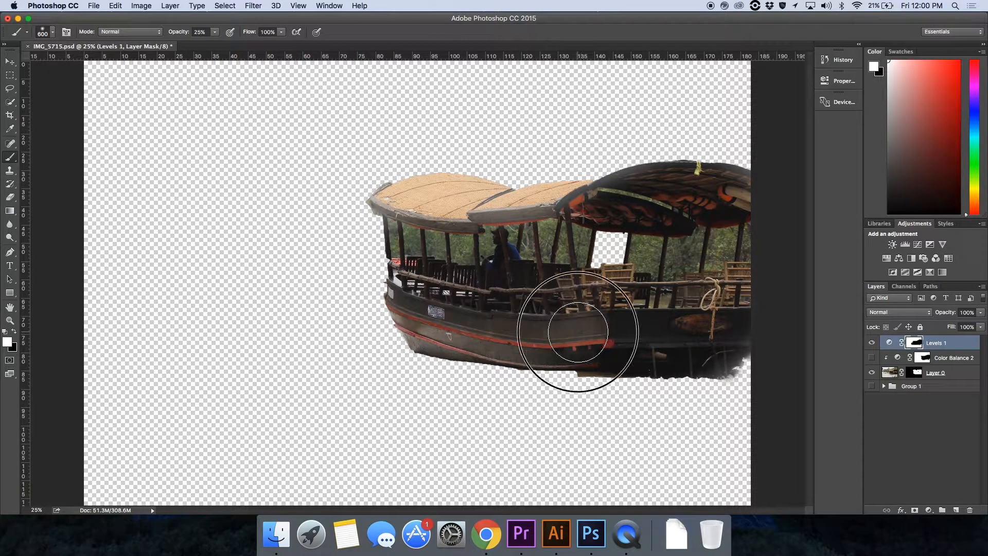
{"action": "mouse_move", "coordinate": [531, 341]}
{"action": "left_mouse_down"}
{"action": "mouse_move", "coordinate": [455, 337]}
{"action": "mouse_move", "coordinate": [398, 306]}
{"action": "mouse_move", "coordinate": [422, 330]}
{"action": "mouse_move", "coordinate": [479, 357]}
{"action": "mouse_move", "coordinate": [577, 340]}
{"action": "mouse_move", "coordinate": [509, 351]}
{"action": "mouse_move", "coordinate": [391, 316]}
{"action": "left_mouse_up"}
{"action": "mouse_move", "coordinate": [600, 326]}
{"action": "left_mouse_down"}
{"action": "mouse_move", "coordinate": [584, 353]}
{"action": "mouse_move", "coordinate": [477, 348]}
{"action": "mouse_move", "coordinate": [397, 327]}
{"action": "mouse_move", "coordinate": [406, 317]}
{"action": "left_mouse_up"}
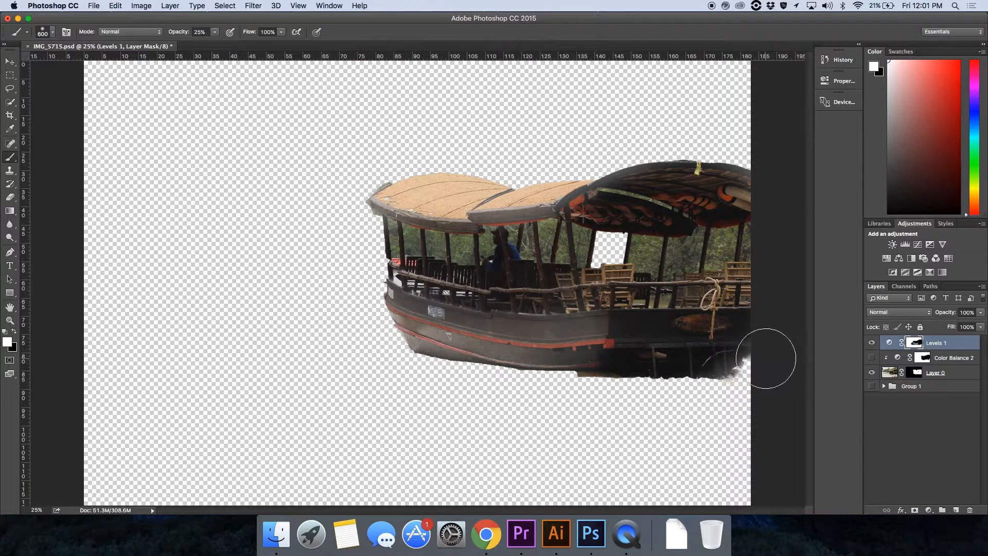
{"action": "left_click", "coordinate": [924, 424]}
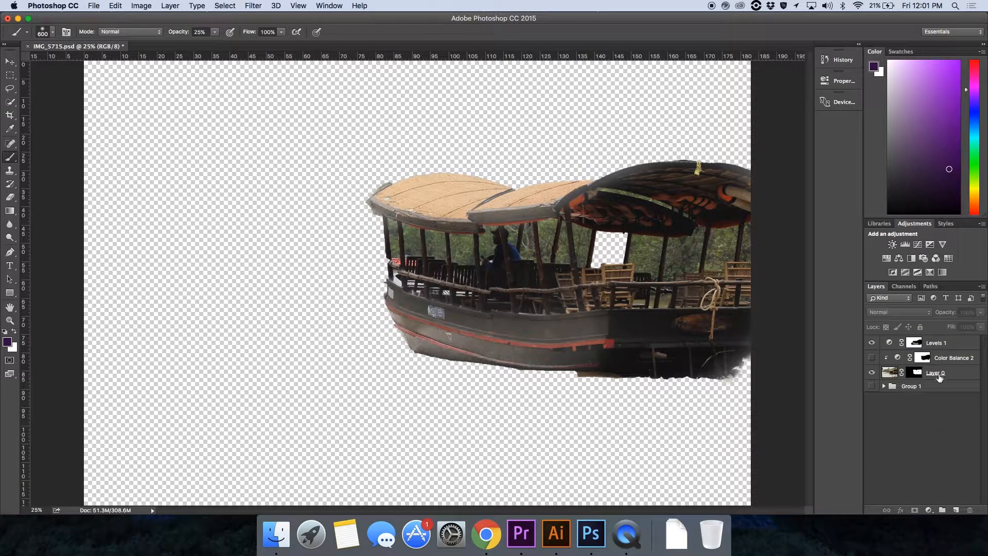
{"action": "left_click", "coordinate": [947, 347]}
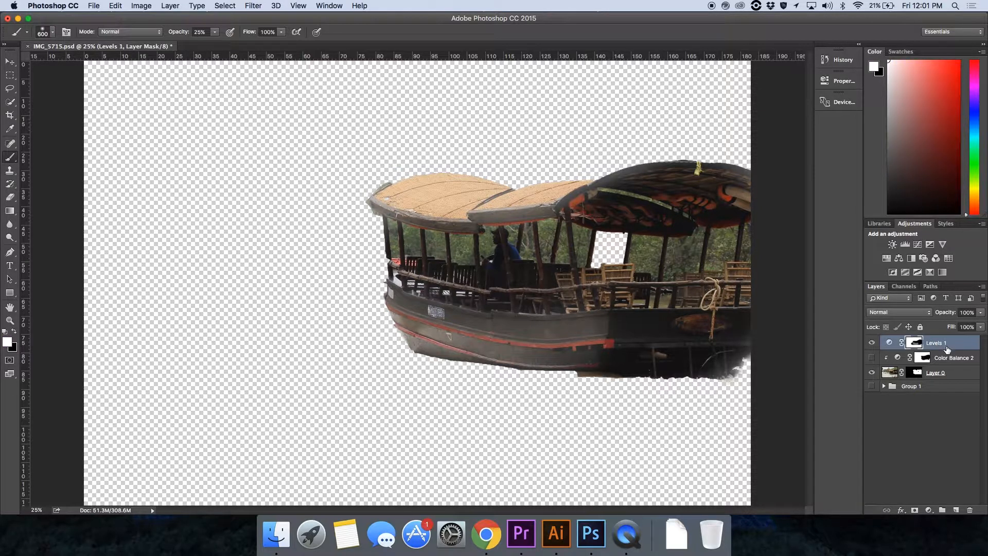
{"action": "left_click", "coordinate": [948, 374]}
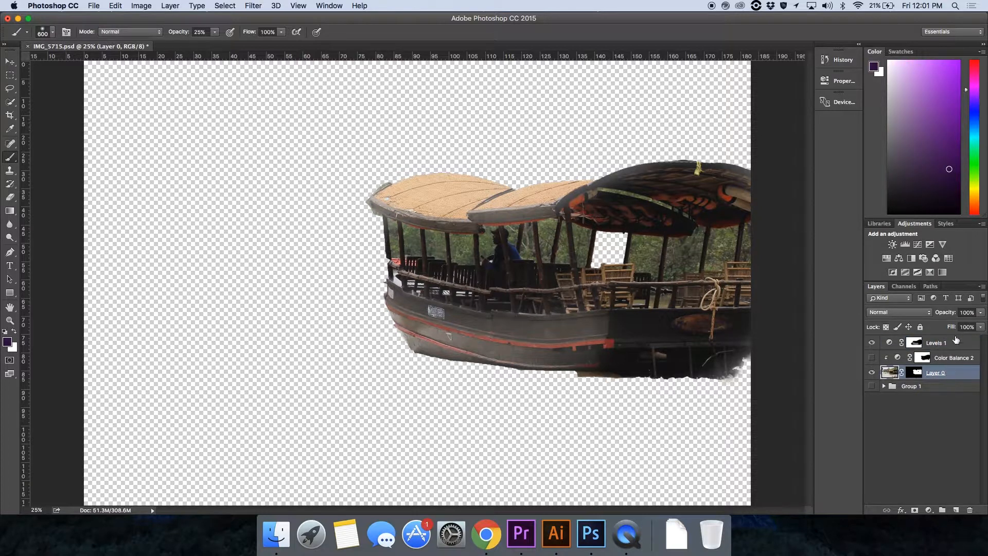
{"action": "left_click", "coordinate": [946, 345]}
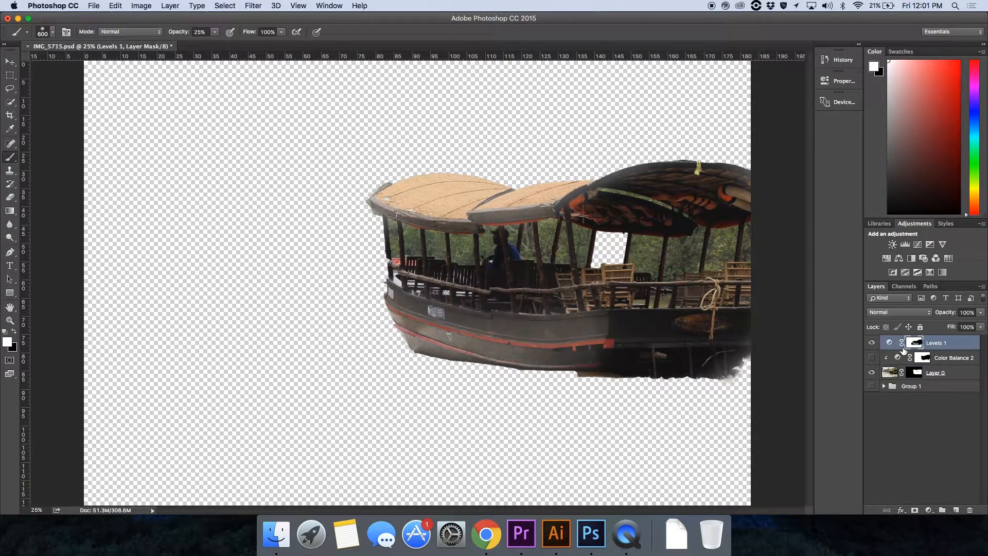
{"action": "left_click", "coordinate": [911, 444]}
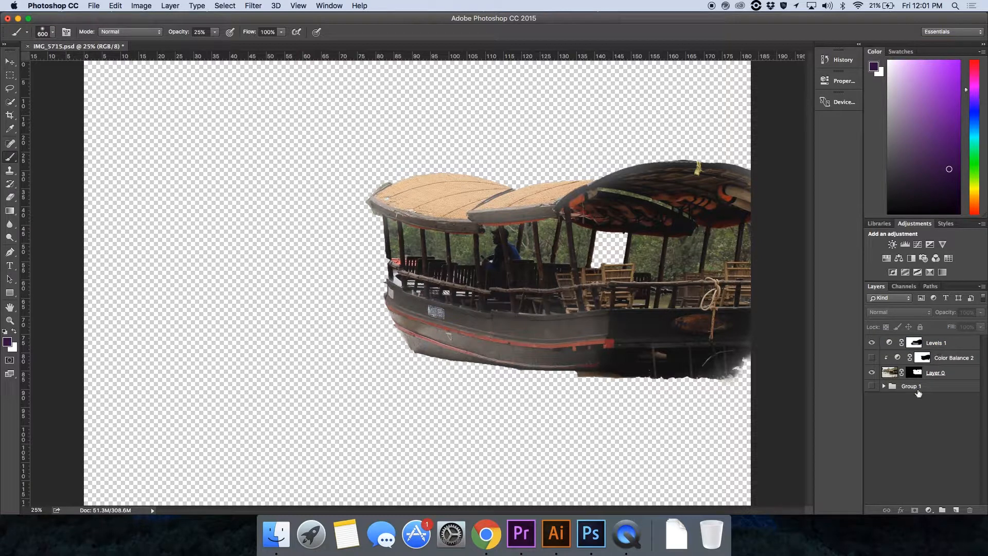
Add a second Levels adjustment layer above Levels 1 and lower its output white level to 180 to darken the boat.
{"action": "left_click", "coordinate": [905, 245]}
{"action": "left_click", "coordinate": [909, 444]}
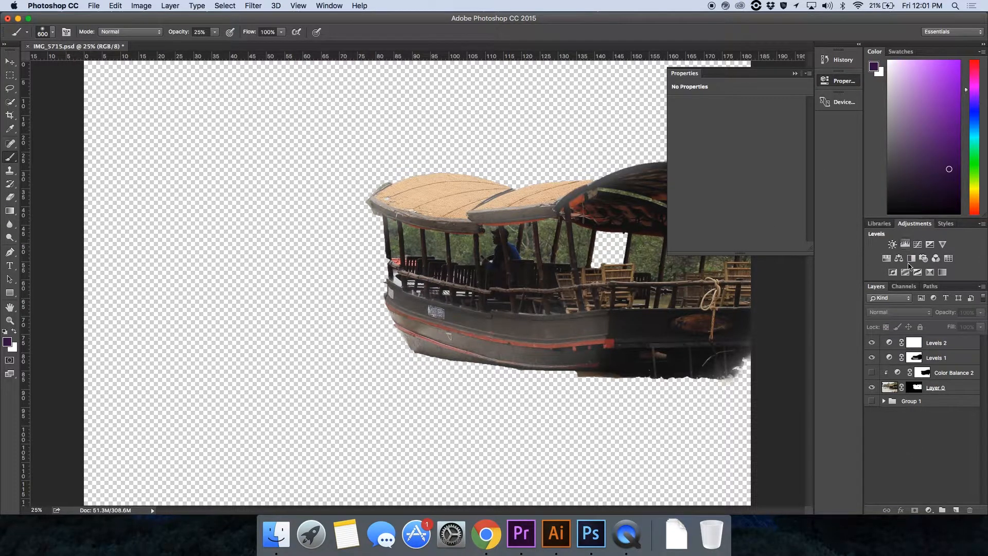
{"action": "left_click", "coordinate": [900, 343]}
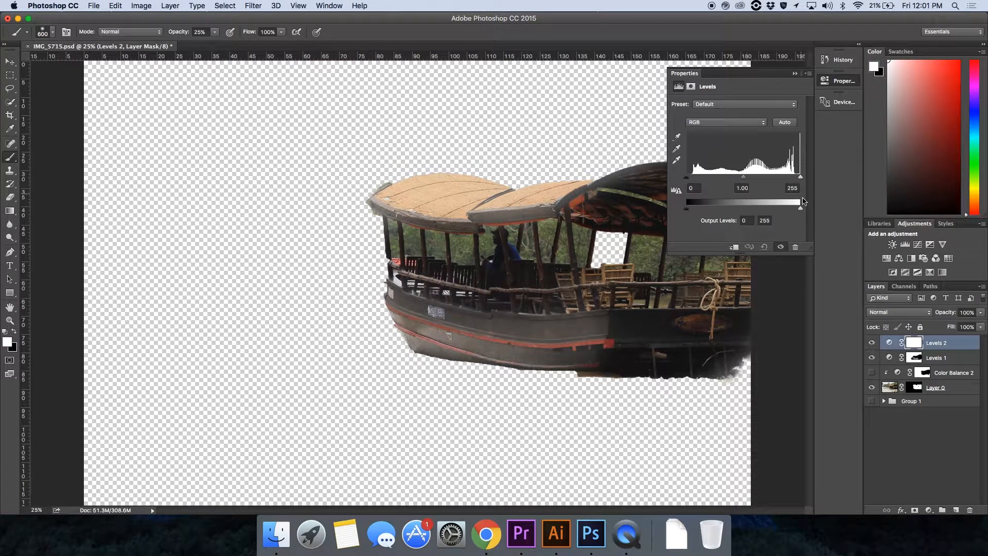
{"action": "left_click_drag", "start_coordinate": [799, 211], "coordinate": [767, 208]}
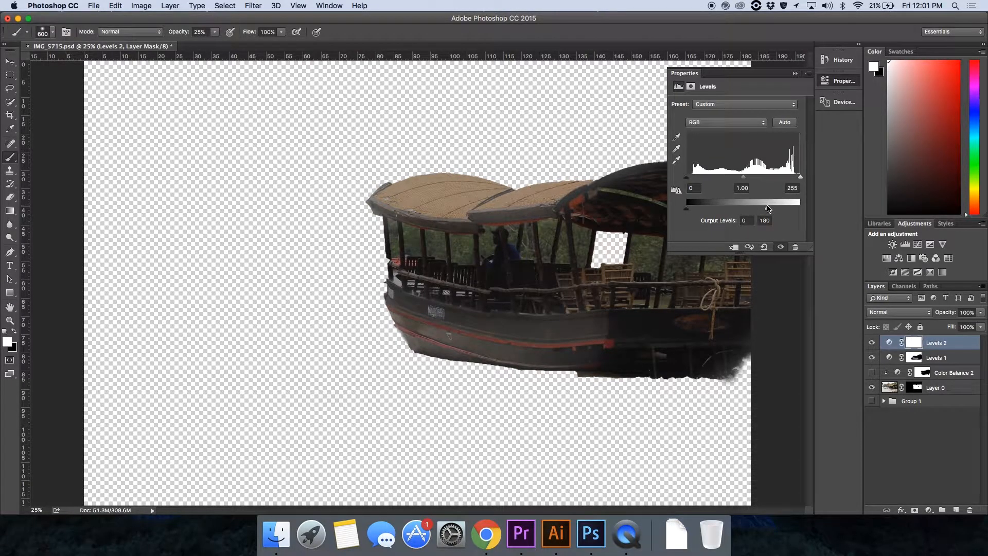
{"action": "left_click", "coordinate": [915, 445]}
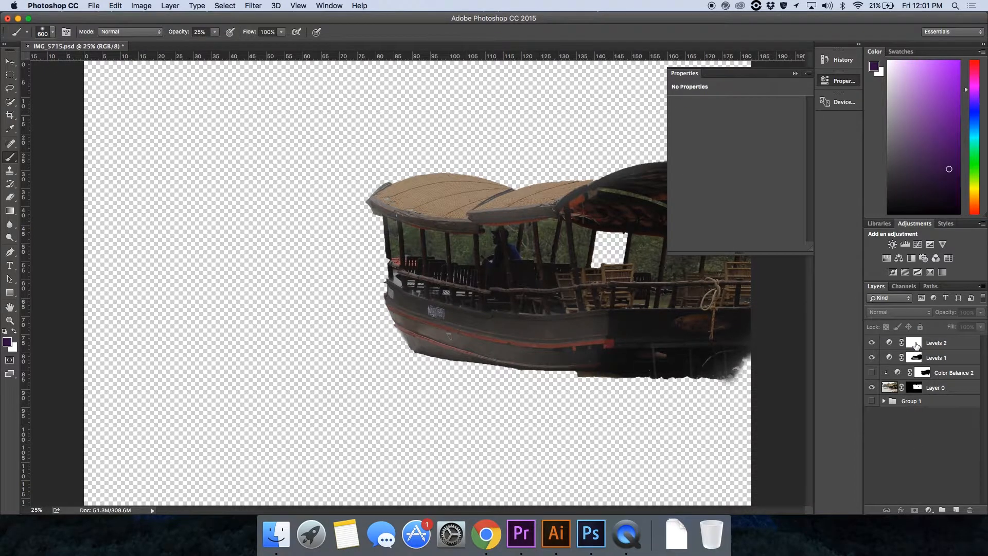
Paint black at 25% opacity on the Levels 2 mask over the boat's cabin to soften the darkening.
{"action": "left_click", "coordinate": [915, 343]}
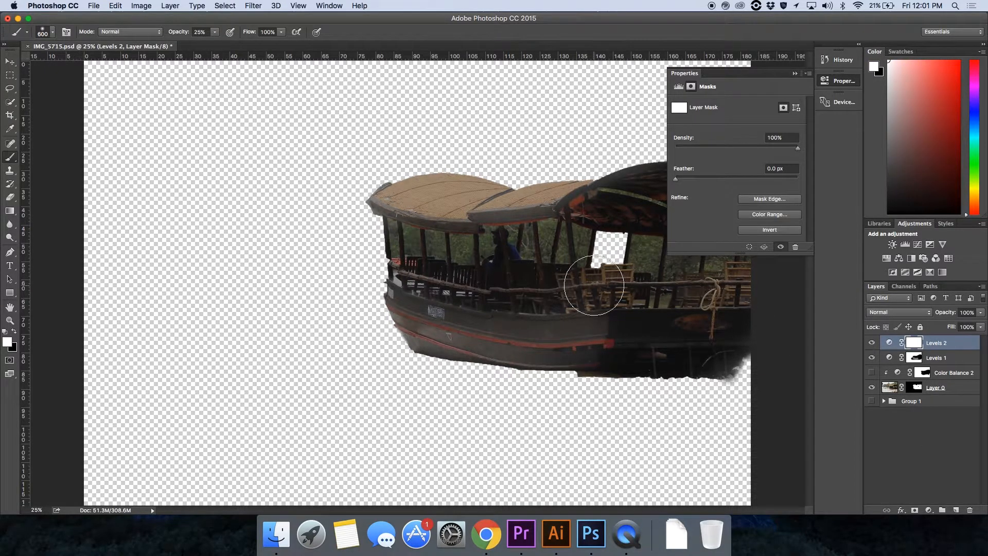
{"action": "key", "text": "x"}
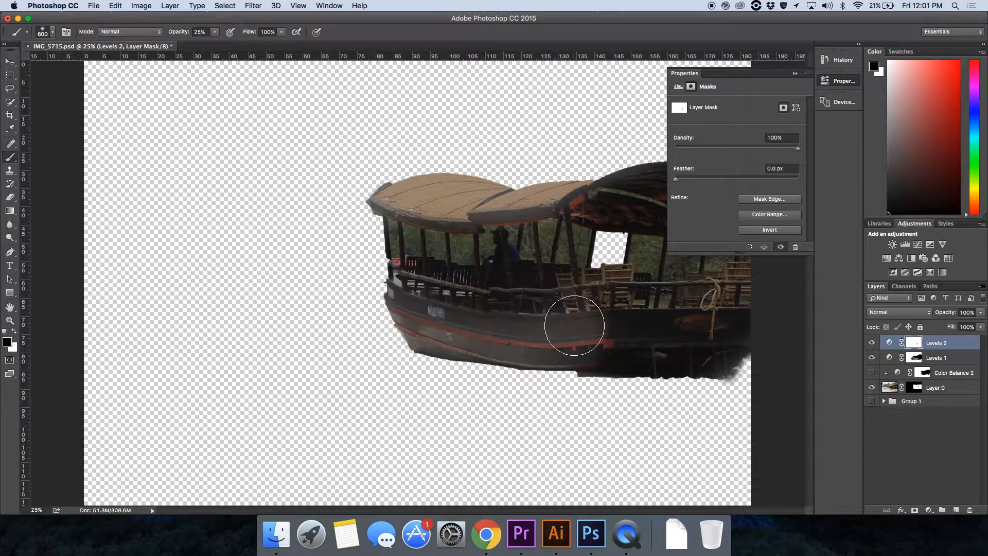
{"action": "key", "text": "x"}
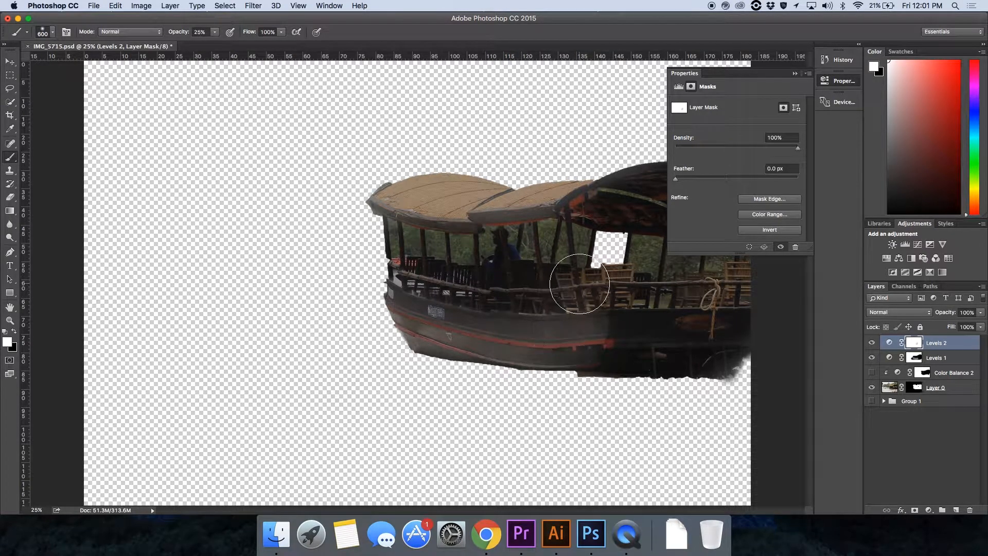
{"action": "key", "text": "x"}
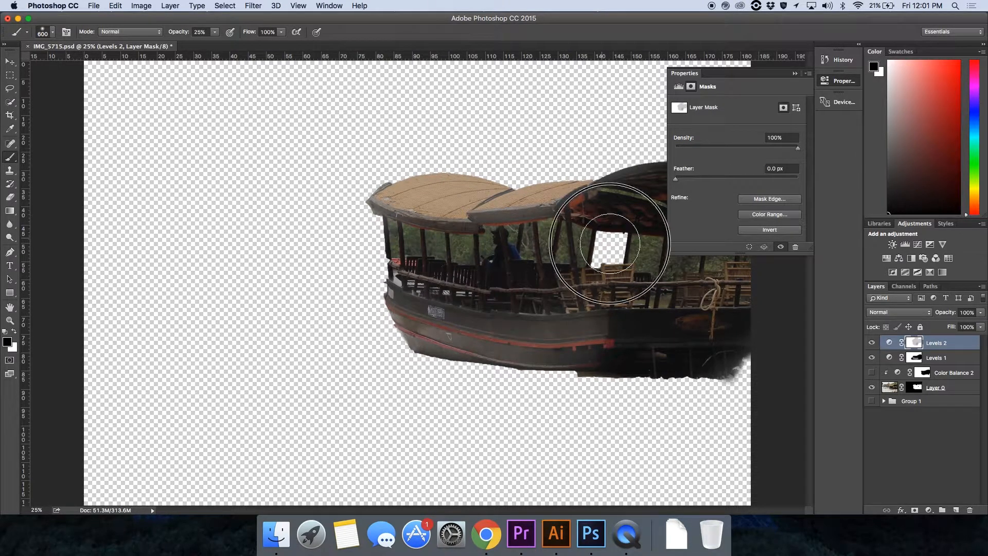
{"action": "left_click_drag", "start_coordinate": [505, 218], "coordinate": [596, 199]}
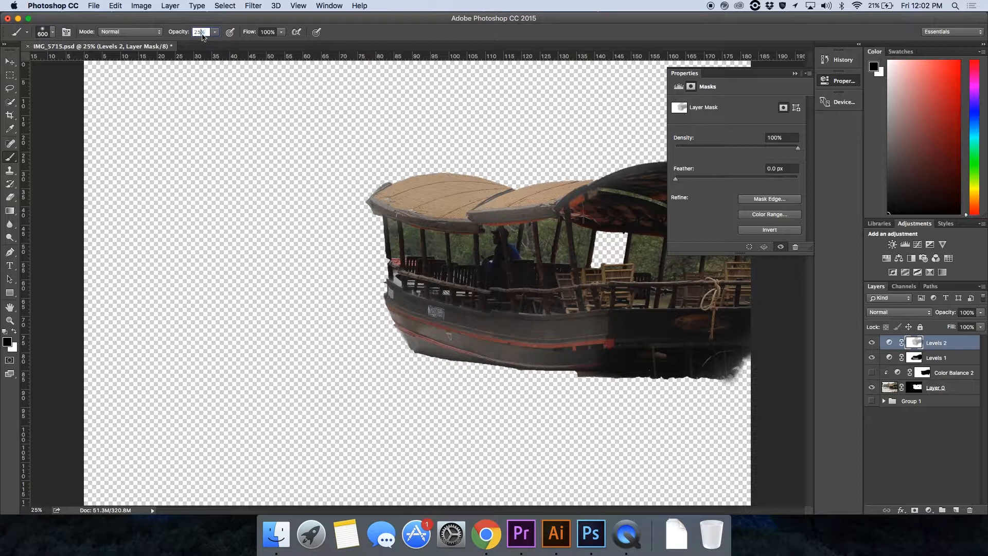
Set the brush opacity to 100% and paint black on the Levels 2 mask over the boat's roof, cabin and hull.
{"action": "key", "text": "Return"}
{"action": "mouse_move", "coordinate": [452, 208]}
{"action": "left_mouse_down"}
{"action": "mouse_move", "coordinate": [414, 173]}
{"action": "mouse_move", "coordinate": [488, 195]}
{"action": "mouse_move", "coordinate": [353, 192]}
{"action": "mouse_move", "coordinate": [475, 272]}
{"action": "mouse_move", "coordinate": [419, 277]}
{"action": "mouse_move", "coordinate": [385, 257]}
{"action": "mouse_move", "coordinate": [405, 360]}
{"action": "mouse_move", "coordinate": [493, 190]}
{"action": "mouse_move", "coordinate": [479, 353]}
{"action": "mouse_move", "coordinate": [397, 165]}
{"action": "mouse_move", "coordinate": [408, 346]}
{"action": "mouse_move", "coordinate": [536, 245]}
{"action": "mouse_move", "coordinate": [535, 325]}
{"action": "mouse_move", "coordinate": [624, 208]}
{"action": "mouse_move", "coordinate": [613, 288]}
{"action": "mouse_move", "coordinate": [557, 333]}
{"action": "mouse_move", "coordinate": [524, 346]}
{"action": "mouse_move", "coordinate": [602, 199]}
{"action": "mouse_move", "coordinate": [478, 256]}
{"action": "mouse_move", "coordinate": [700, 266]}
{"action": "left_mouse_up"}
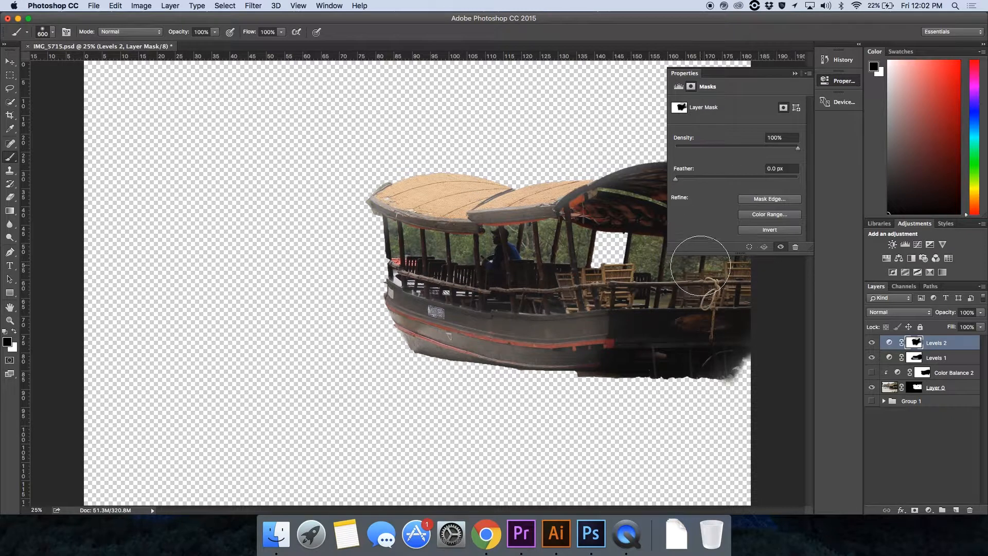
{"action": "left_click", "coordinate": [795, 74]}
{"action": "mouse_move", "coordinate": [686, 260]}
{"action": "left_mouse_down"}
{"action": "mouse_move", "coordinate": [560, 292]}
{"action": "mouse_move", "coordinate": [710, 279]}
{"action": "mouse_move", "coordinate": [742, 230]}
{"action": "mouse_move", "coordinate": [713, 182]}
{"action": "mouse_move", "coordinate": [495, 230]}
{"action": "mouse_move", "coordinate": [742, 153]}
{"action": "mouse_move", "coordinate": [557, 225]}
{"action": "mouse_move", "coordinate": [379, 247]}
{"action": "mouse_move", "coordinate": [549, 239]}
{"action": "mouse_move", "coordinate": [707, 281]}
{"action": "mouse_move", "coordinate": [714, 270]}
{"action": "mouse_move", "coordinate": [667, 305]}
{"action": "mouse_move", "coordinate": [670, 324]}
{"action": "mouse_move", "coordinate": [697, 331]}
{"action": "mouse_move", "coordinate": [711, 350]}
{"action": "mouse_move", "coordinate": [681, 362]}
{"action": "mouse_move", "coordinate": [717, 353]}
{"action": "left_mouse_up"}
{"action": "mouse_move", "coordinate": [751, 281]}
{"action": "left_mouse_down"}
{"action": "mouse_move", "coordinate": [580, 282]}
{"action": "mouse_move", "coordinate": [577, 272]}
{"action": "mouse_move", "coordinate": [813, 167]}
{"action": "mouse_move", "coordinate": [652, 250]}
{"action": "mouse_move", "coordinate": [667, 206]}
{"action": "mouse_move", "coordinate": [439, 190]}
{"action": "mouse_move", "coordinate": [393, 199]}
{"action": "mouse_move", "coordinate": [384, 250]}
{"action": "mouse_move", "coordinate": [431, 263]}
{"action": "mouse_move", "coordinate": [472, 259]}
{"action": "mouse_move", "coordinate": [483, 296]}
{"action": "mouse_move", "coordinate": [645, 230]}
{"action": "mouse_move", "coordinate": [560, 287]}
{"action": "mouse_move", "coordinate": [575, 333]}
{"action": "mouse_move", "coordinate": [510, 346]}
{"action": "mouse_move", "coordinate": [418, 326]}
{"action": "left_mouse_up"}
Touch up the Levels 2 mask around the rear hull, painting white to darken its lower part.
{"action": "key", "text": "x"}
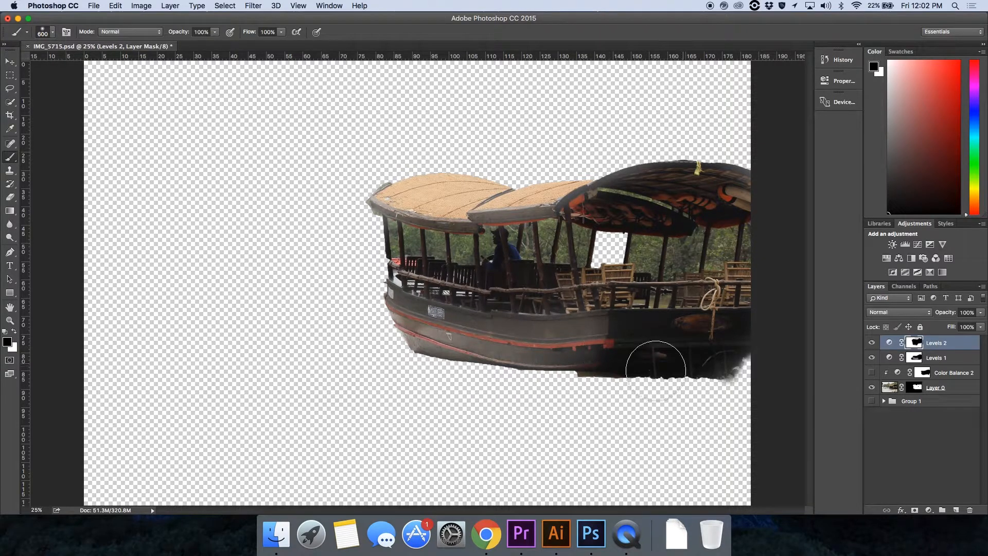
{"action": "left_click", "coordinate": [701, 338]}
{"action": "mouse_move", "coordinate": [701, 337]}
{"action": "left_mouse_down"}
{"action": "mouse_move", "coordinate": [635, 369]}
{"action": "mouse_move", "coordinate": [636, 348]}
{"action": "mouse_move", "coordinate": [710, 346]}
{"action": "mouse_move", "coordinate": [631, 351]}
{"action": "mouse_move", "coordinate": [665, 348]}
{"action": "mouse_move", "coordinate": [624, 342]}
{"action": "mouse_move", "coordinate": [690, 334]}
{"action": "mouse_move", "coordinate": [642, 314]}
{"action": "mouse_move", "coordinate": [645, 356]}
{"action": "mouse_move", "coordinate": [705, 357]}
{"action": "mouse_move", "coordinate": [744, 337]}
{"action": "left_mouse_up"}
{"action": "key", "text": "x"}
{"action": "mouse_move", "coordinate": [647, 367]}
{"action": "left_mouse_down"}
{"action": "mouse_move", "coordinate": [700, 342]}
{"action": "mouse_move", "coordinate": [644, 397]}
{"action": "mouse_move", "coordinate": [738, 337]}
{"action": "mouse_move", "coordinate": [731, 353]}
{"action": "mouse_move", "coordinate": [647, 361]}
{"action": "mouse_move", "coordinate": [659, 325]}
{"action": "mouse_move", "coordinate": [684, 326]}
{"action": "mouse_move", "coordinate": [757, 276]}
{"action": "mouse_move", "coordinate": [682, 323]}
{"action": "mouse_move", "coordinate": [645, 323]}
{"action": "mouse_move", "coordinate": [643, 309]}
{"action": "mouse_move", "coordinate": [714, 281]}
{"action": "mouse_move", "coordinate": [733, 250]}
{"action": "mouse_move", "coordinate": [714, 292]}
{"action": "mouse_move", "coordinate": [731, 246]}
{"action": "mouse_move", "coordinate": [683, 309]}
{"action": "left_mouse_up"}
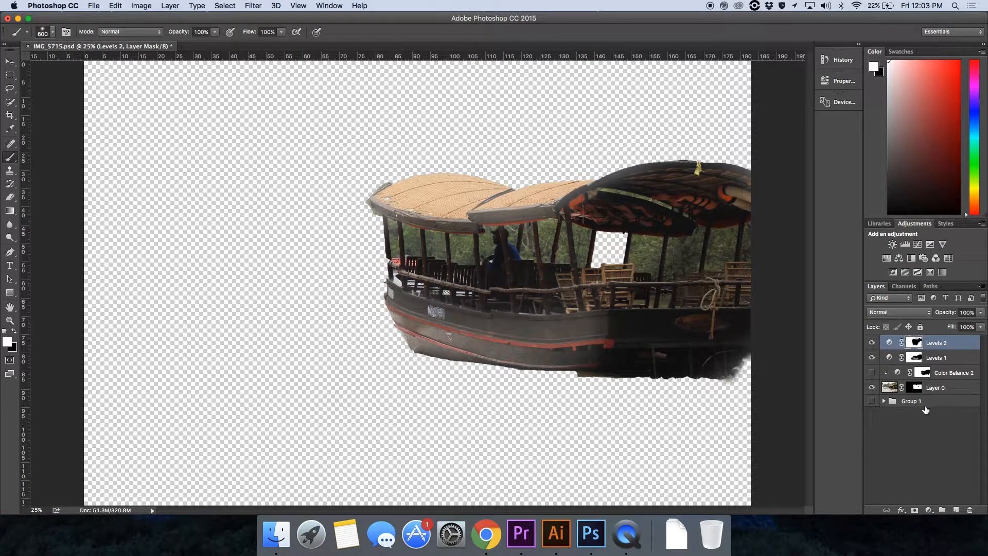
{"action": "left_click", "coordinate": [915, 436]}
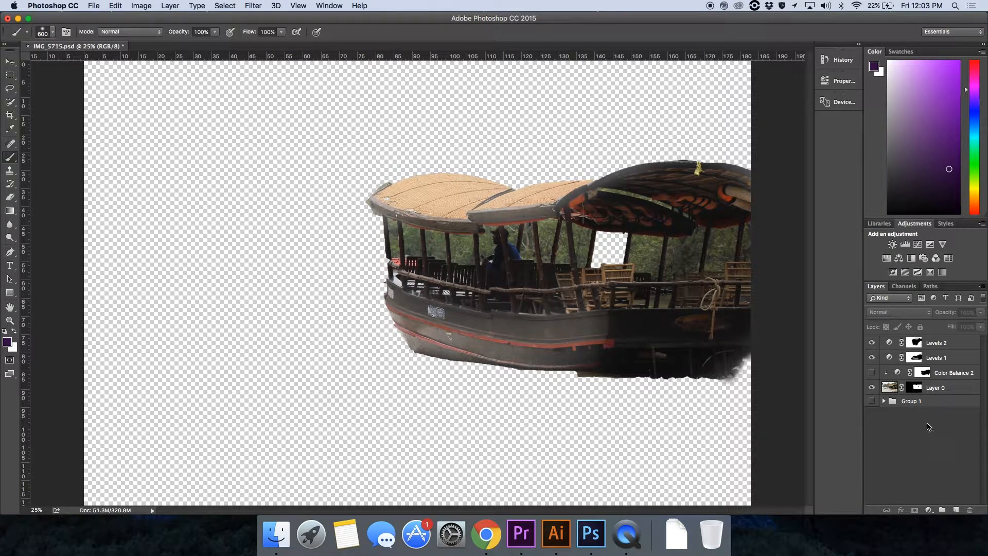
Show Group 1 and hide Layer 0 and both Levels layers, leaving only the grouped boats displayed.
{"action": "left_click", "coordinate": [952, 389]}
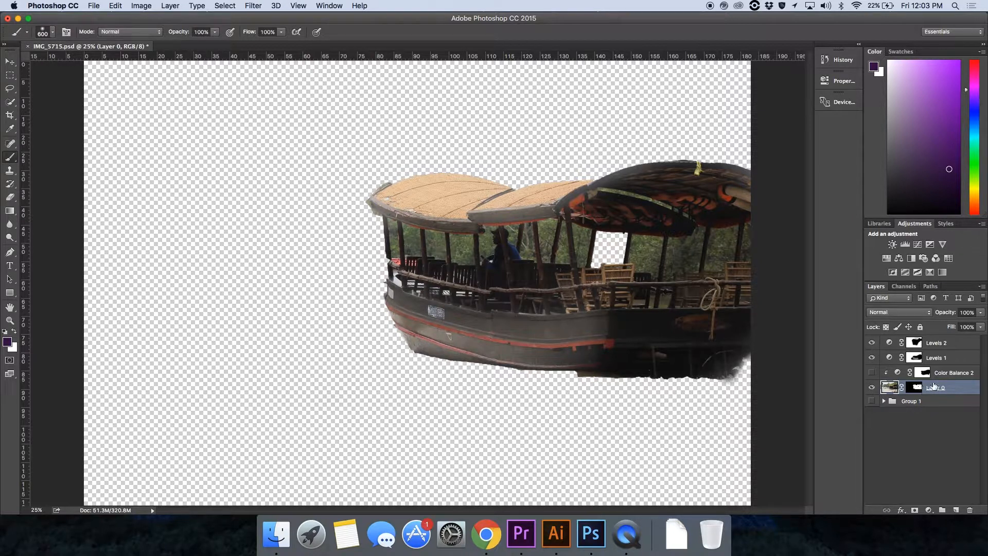
{"action": "left_click", "coordinate": [931, 401]}
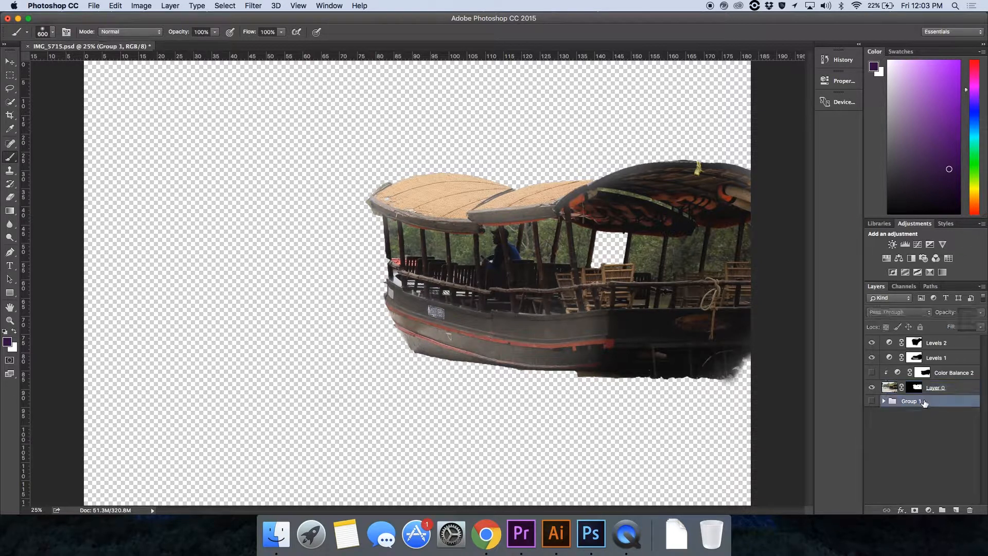
{"action": "left_click", "coordinate": [873, 401]}
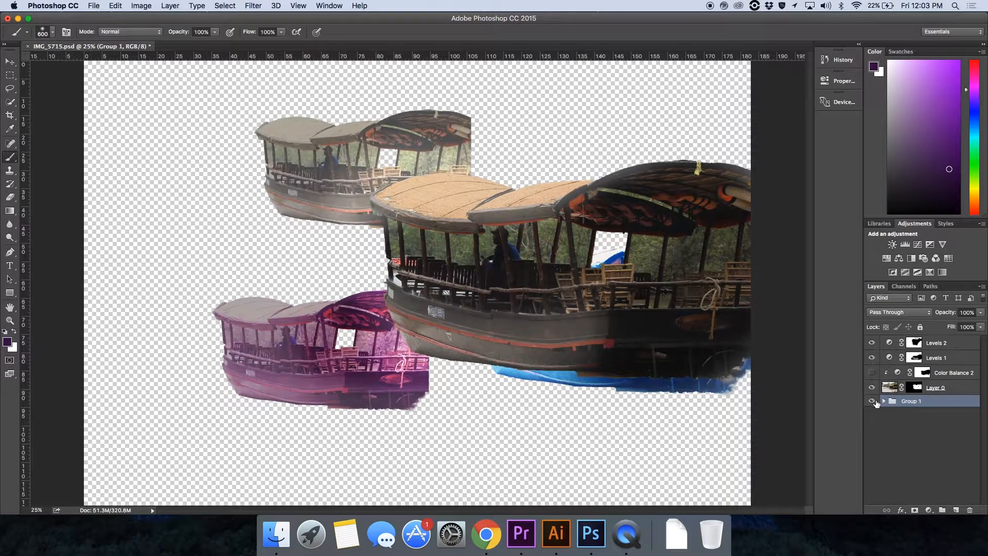
{"action": "left_click_drag", "start_coordinate": [877, 390], "coordinate": [874, 340]}
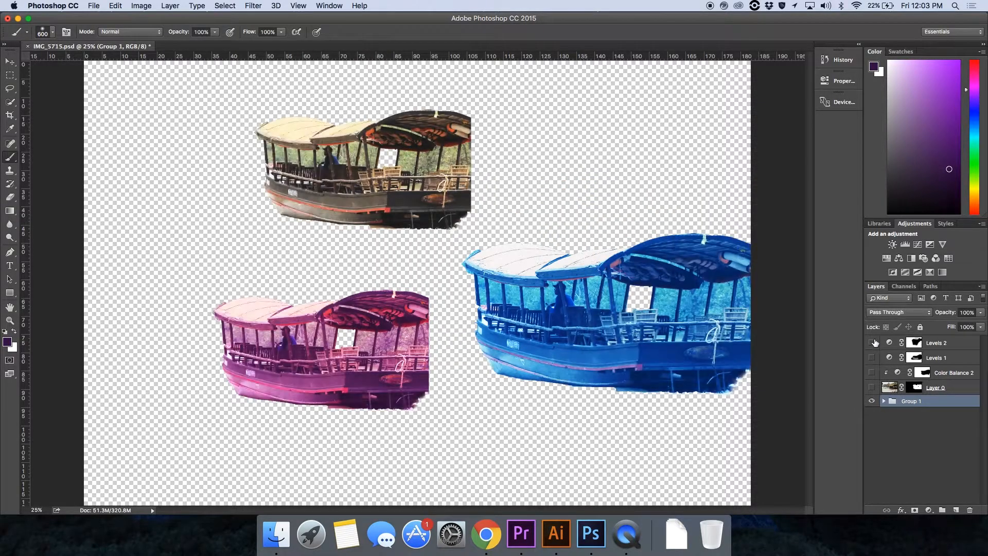
Examine the layers contained in Group 1 and toggle the group's visibility to check which boats it controls.
{"action": "left_click", "coordinate": [930, 460]}
{"action": "left_click", "coordinate": [912, 403]}
{"action": "left_click", "coordinate": [884, 401]}
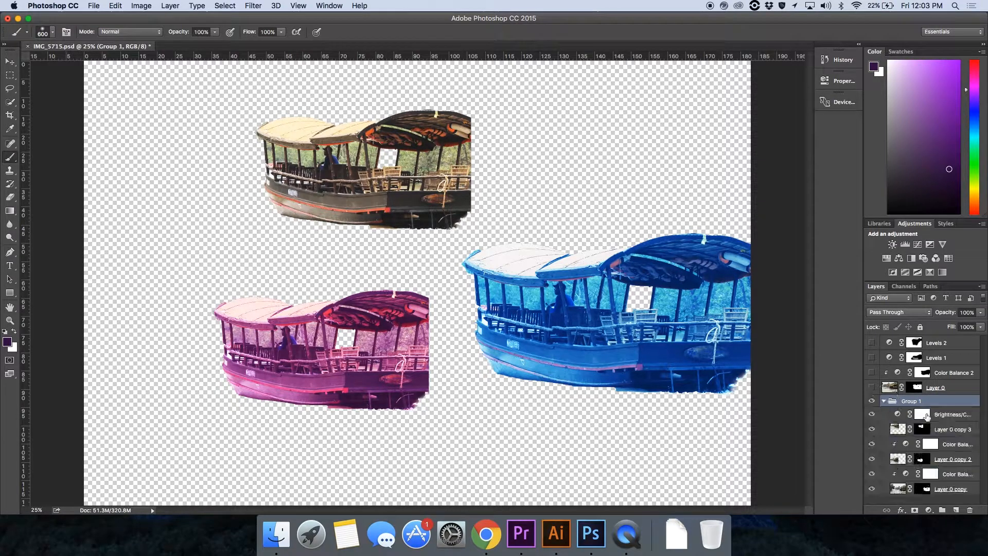
{"action": "left_click", "coordinate": [872, 401]}
{"action": "left_click", "coordinate": [872, 401]}
{"action": "left_click", "coordinate": [883, 402]}
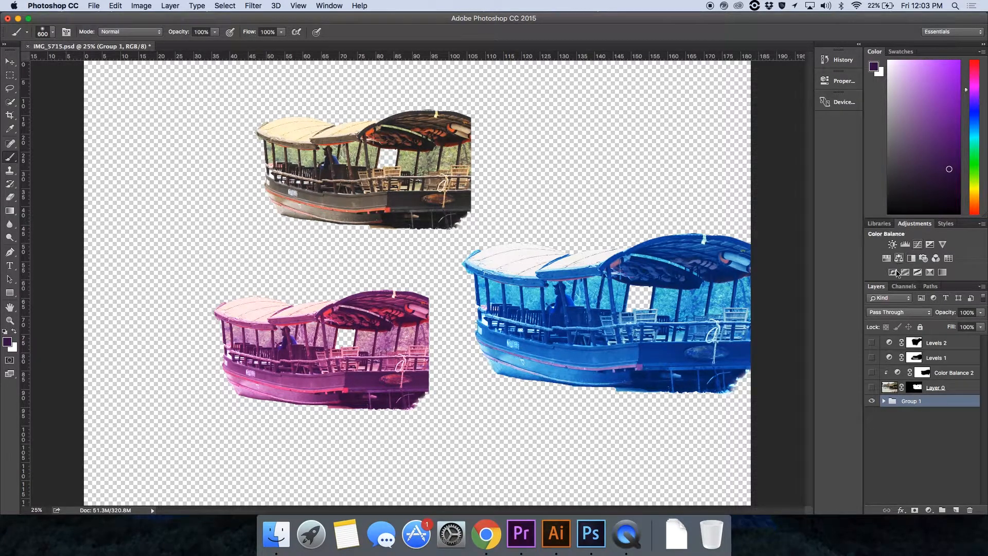
Group Layer 0, Color Balance 2, Levels 1 and Levels 2 together and name the group "Not used".
{"action": "left_click", "coordinate": [942, 387]}
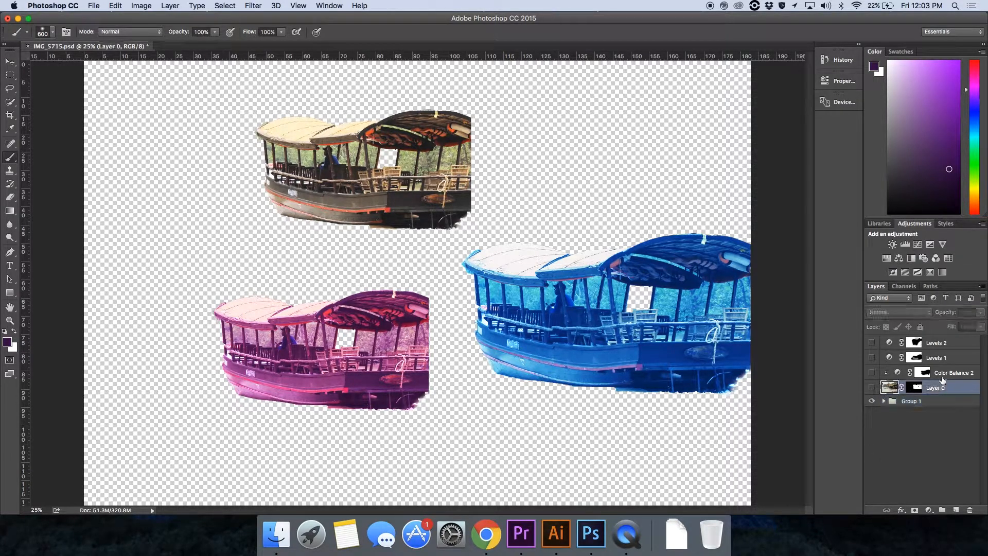
{"action": "left_click", "coordinate": [946, 345], "text": "shift"}
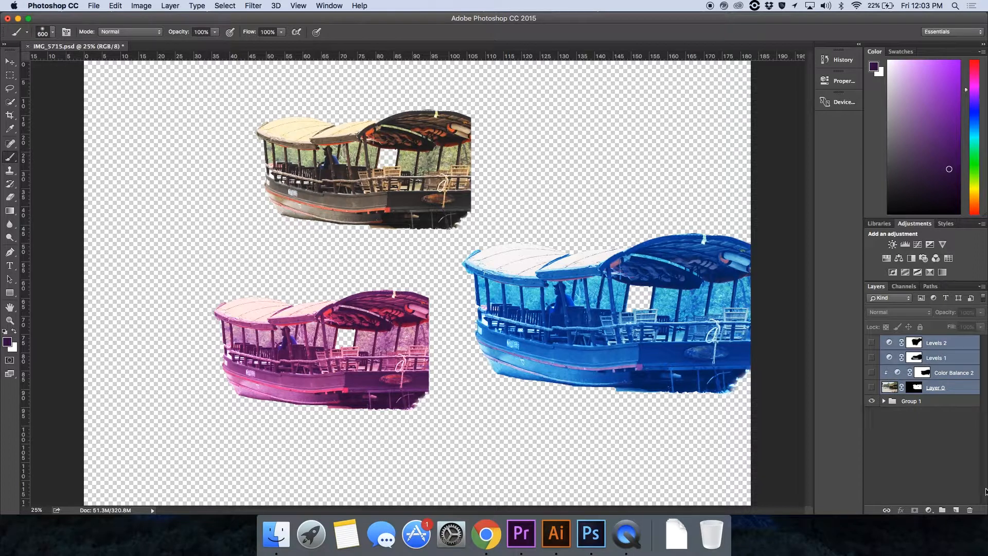
{"action": "left_click", "coordinate": [942, 509]}
{"action": "double_click", "coordinate": [914, 342]}
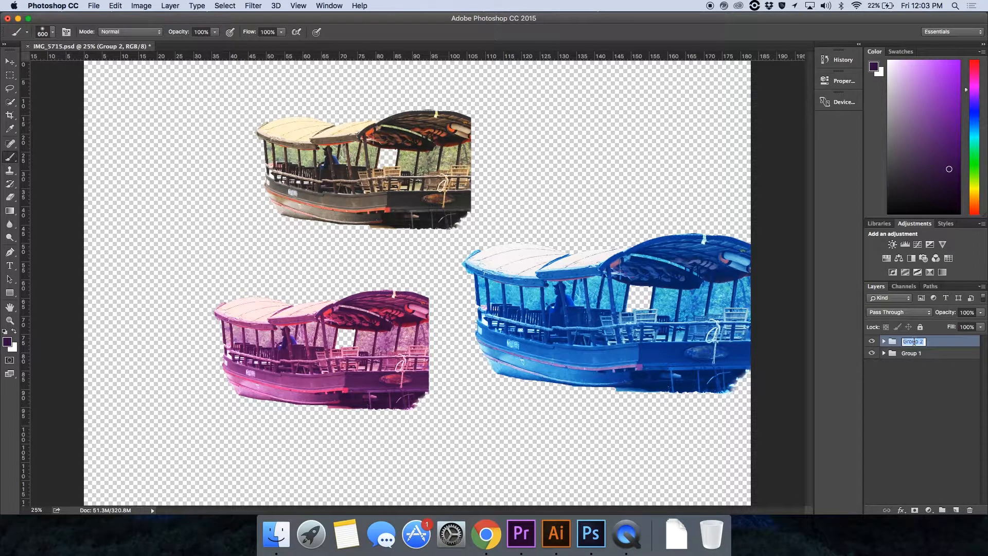
{"action": "type", "text": "Not"}
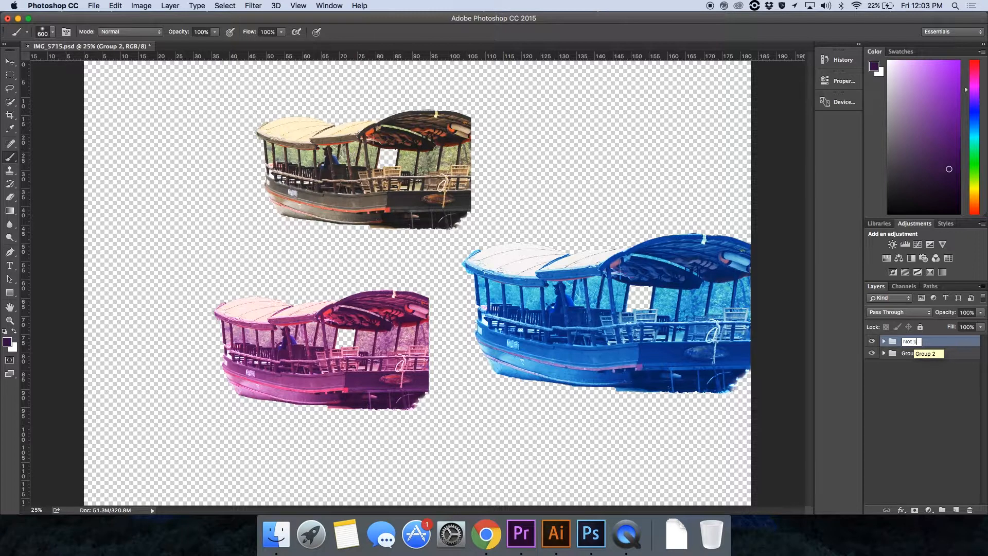
{"action": "type", "text": " used"}
{"action": "key", "text": "Return"}
{"action": "left_click", "coordinate": [931, 418]}
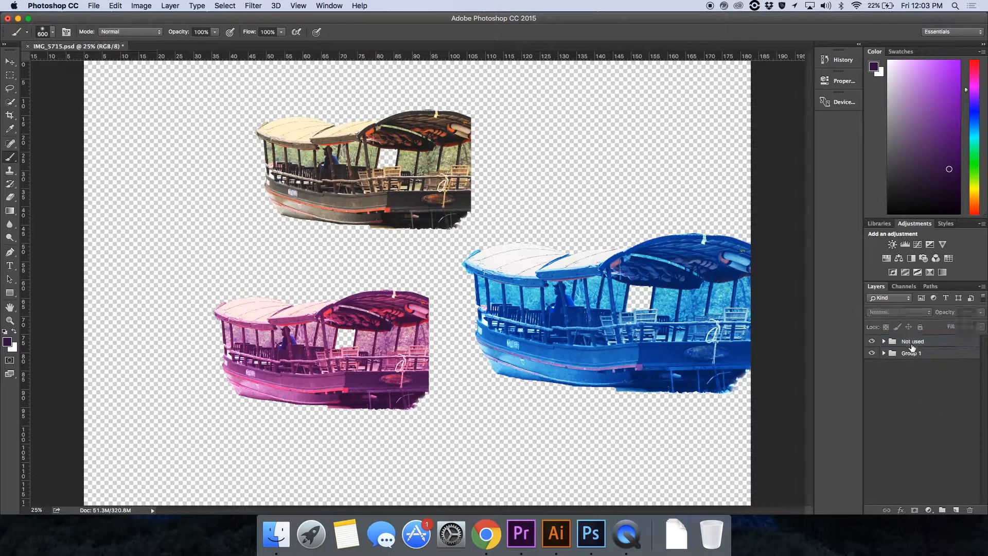
Delete the "Not used" group together with its contents.
{"action": "left_click", "coordinate": [903, 348]}
{"action": "left_click", "coordinate": [970, 510]}
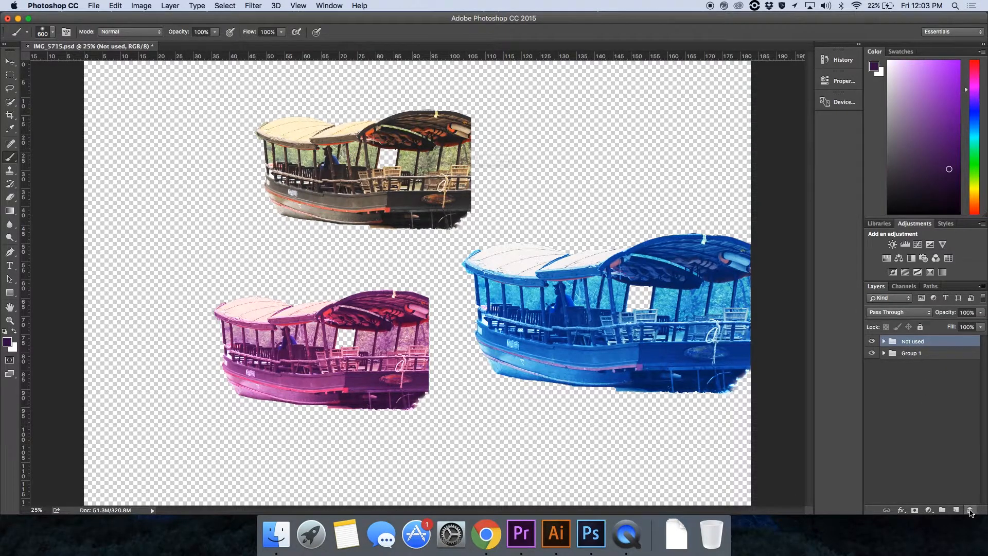
{"action": "left_click", "coordinate": [570, 186]}
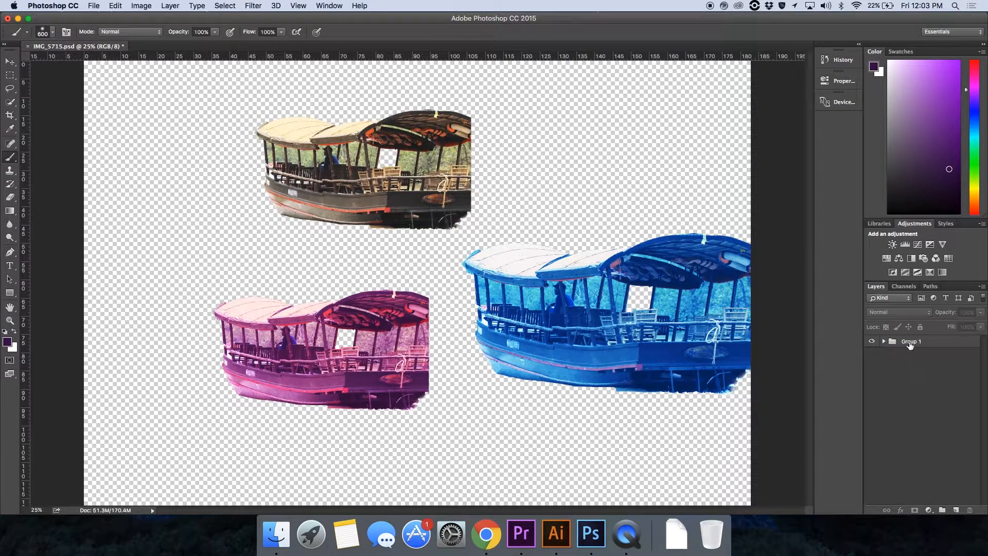
Add a Levels adjustment layer clipped to Group 1 and raise its black output level to 29.
{"action": "left_click", "coordinate": [877, 343]}
{"action": "left_click", "coordinate": [878, 343]}
{"action": "left_click", "coordinate": [911, 348]}
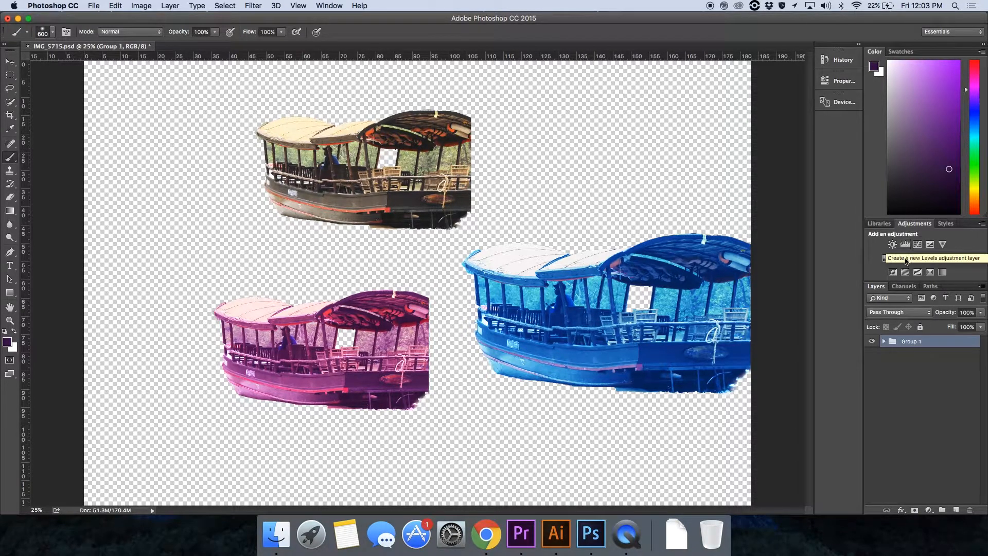
{"action": "left_click", "coordinate": [902, 247]}
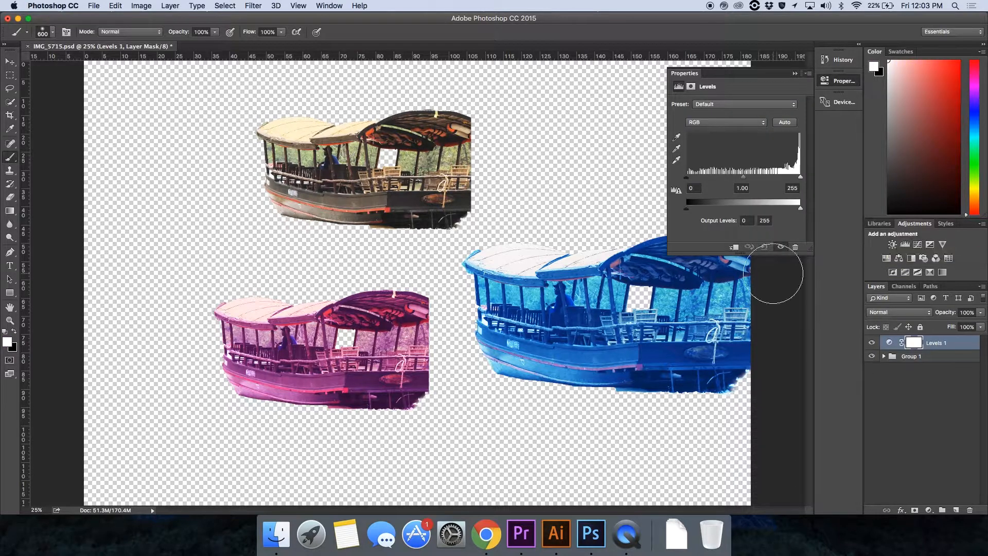
{"action": "left_click", "coordinate": [734, 247]}
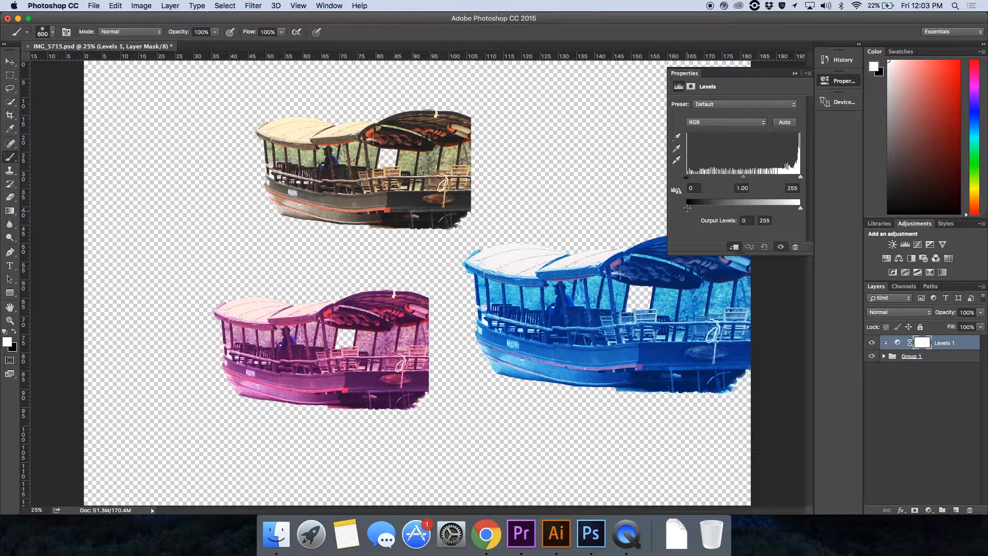
{"action": "mouse_move", "coordinate": [688, 209]}
{"action": "left_mouse_down"}
{"action": "mouse_move", "coordinate": [741, 210]}
{"action": "mouse_move", "coordinate": [698, 210]}
{"action": "left_mouse_up"}
{"action": "left_click", "coordinate": [884, 356]}
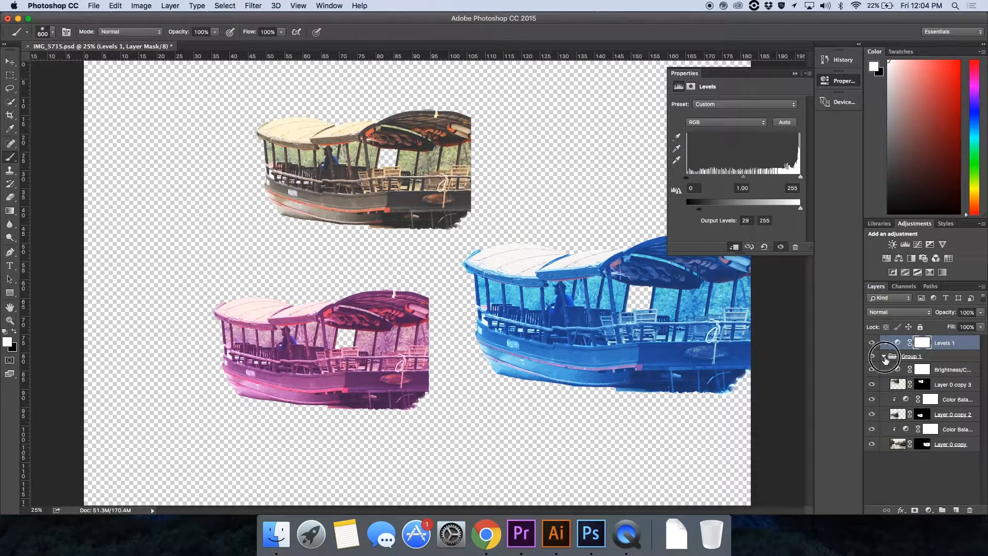
{"action": "left_click", "coordinate": [884, 357]}
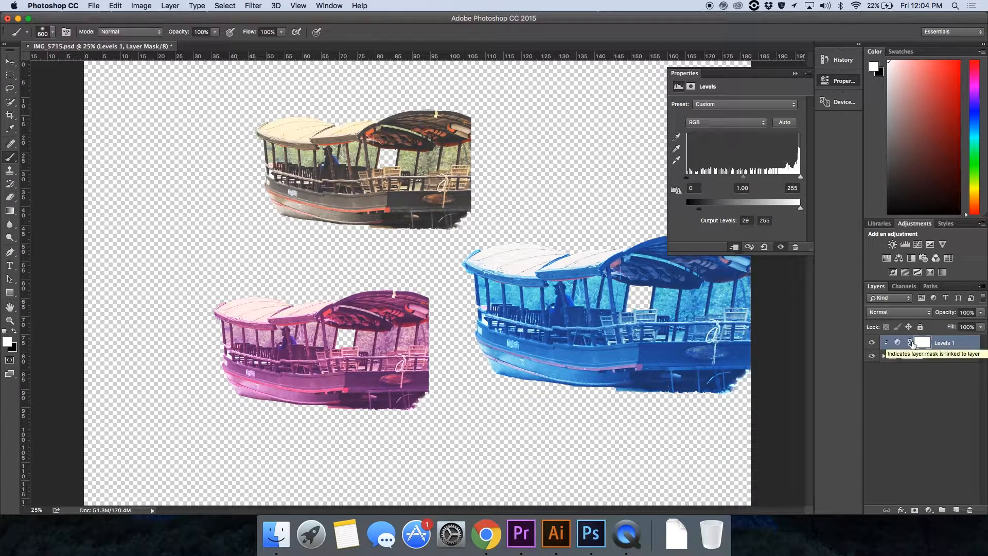
{"action": "left_click", "coordinate": [898, 397]}
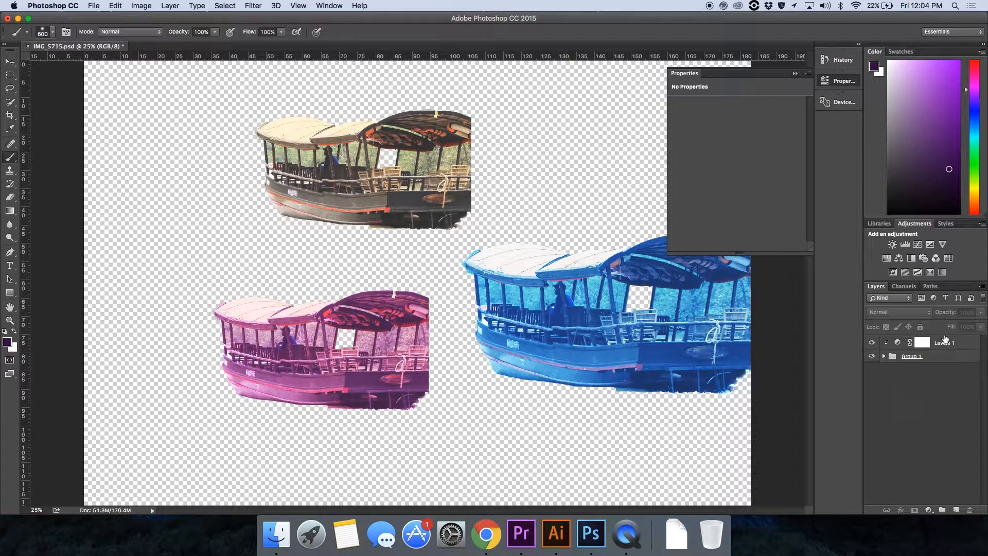
{"action": "left_click", "coordinate": [924, 346]}
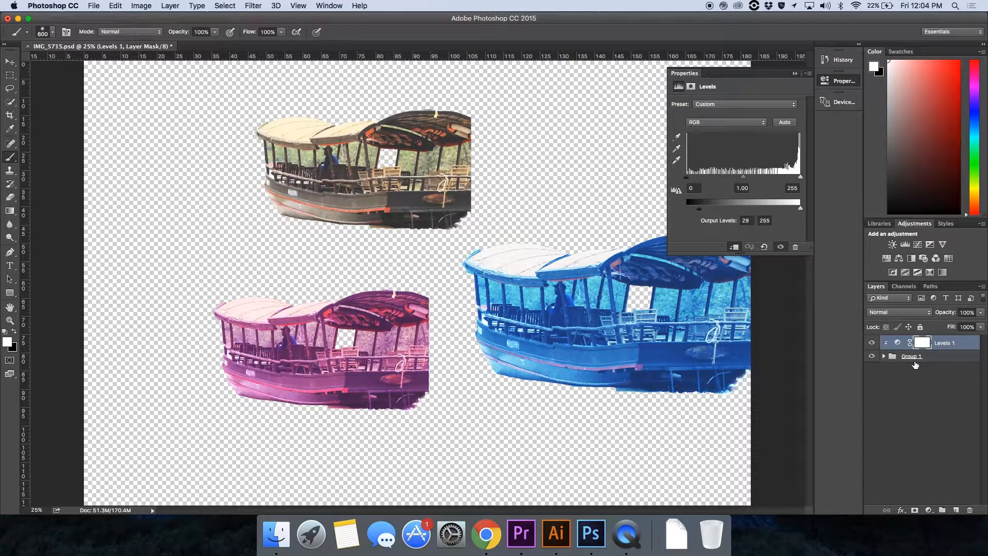
{"action": "left_click", "coordinate": [931, 390]}
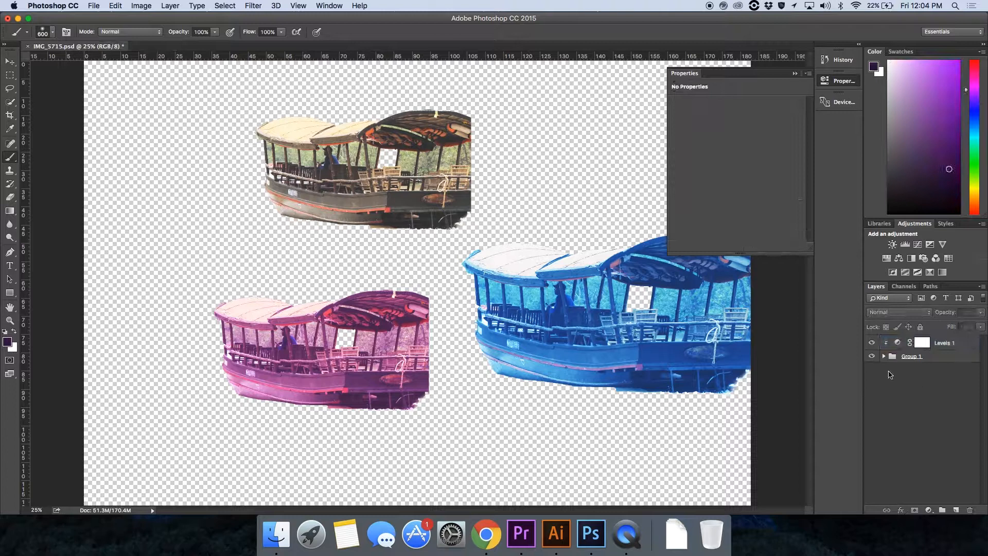
{"action": "left_click", "coordinate": [951, 359]}
{"action": "left_click", "coordinate": [939, 386]}
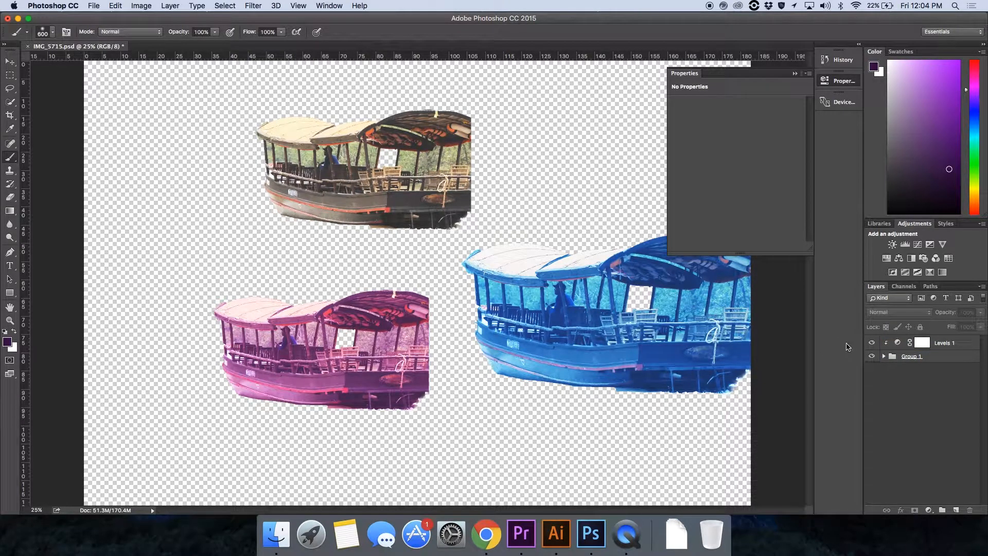